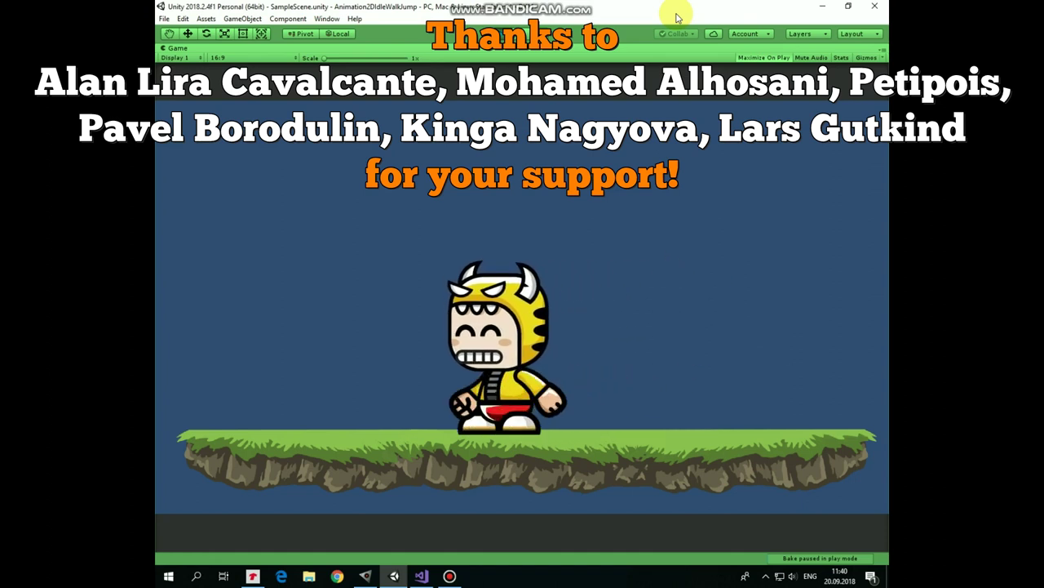
# Step: Play-test the finished character by running it back and forth along the grassy platform and making it jump
pyautogui.press('Right')
pyautogui.press('Left')
pyautogui.press('space')
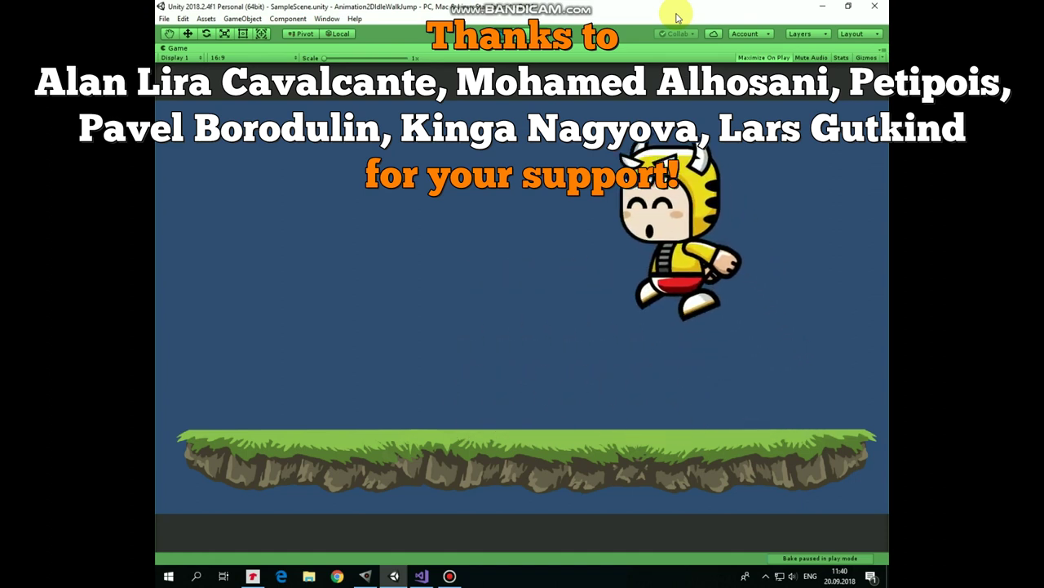
pyautogui.press('Right')
pyautogui.press('space')
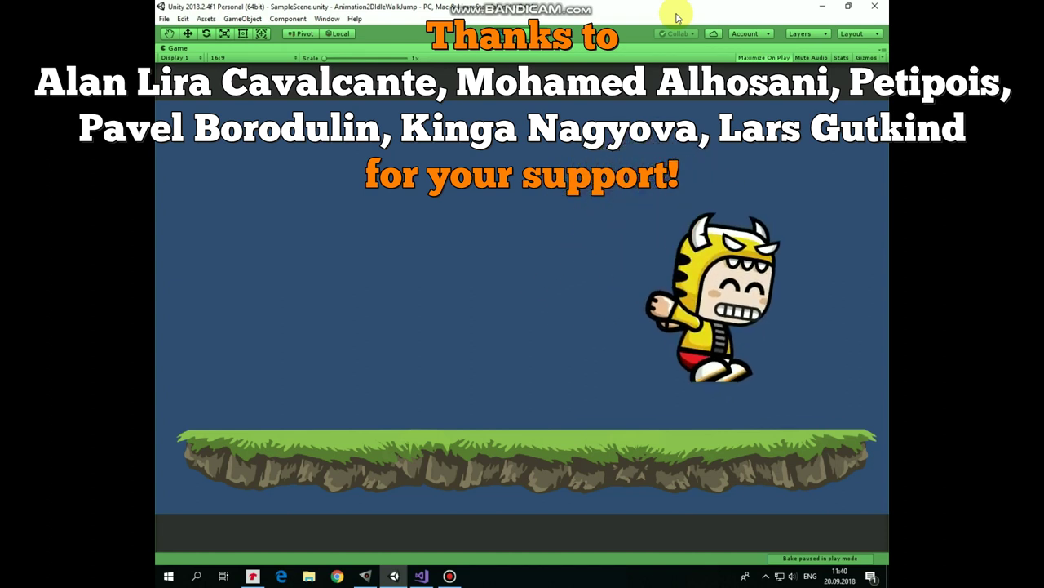
pyautogui.press('Left')
pyautogui.press('space')
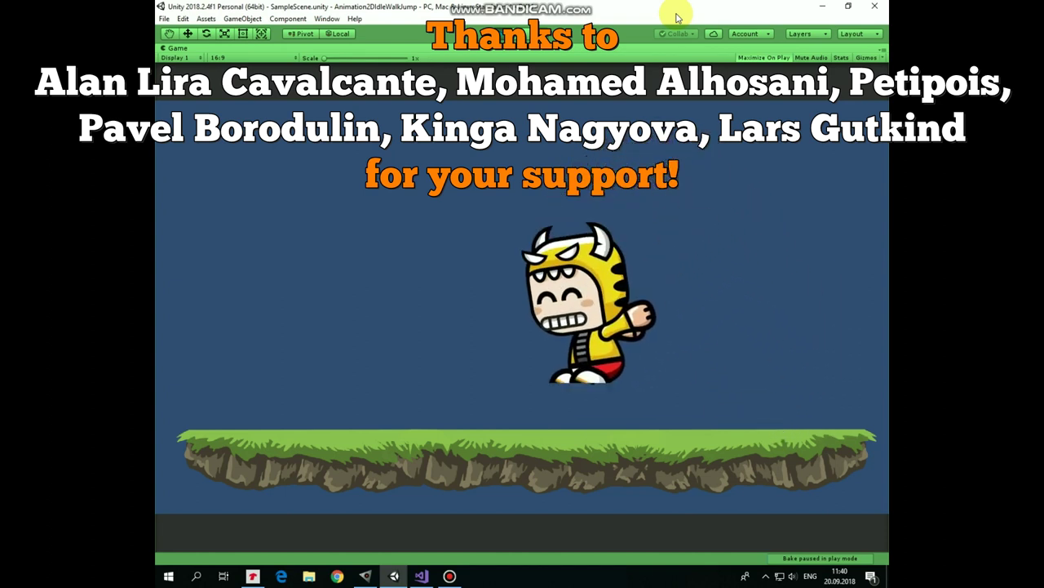
pyautogui.press('Right')
pyautogui.press('space')
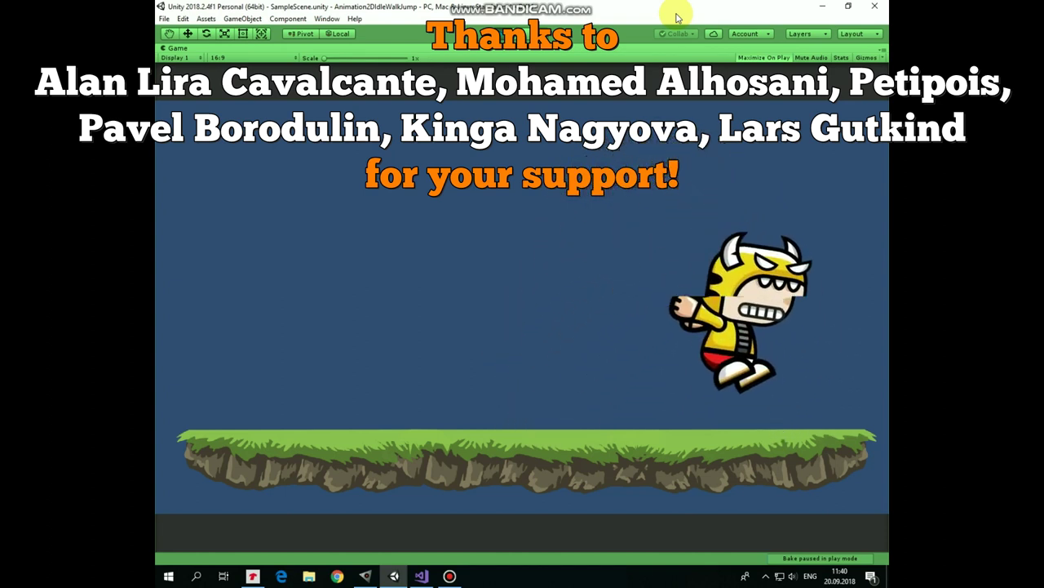
pyautogui.press('Left')
pyautogui.press('space')
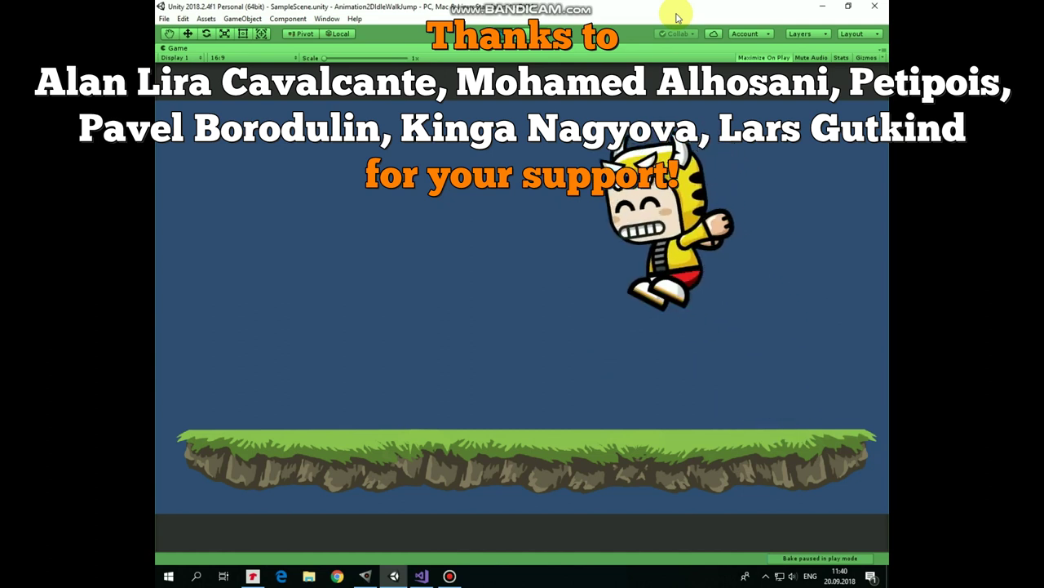
pyautogui.press('Right')
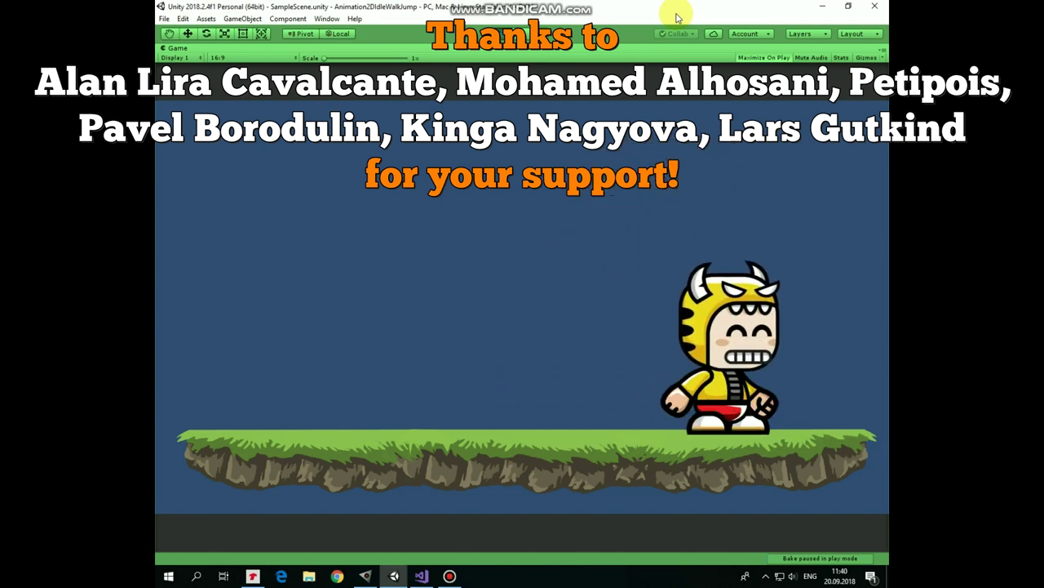
pyautogui.press('Left')
pyautogui.press('space')
pyautogui.press('Right')
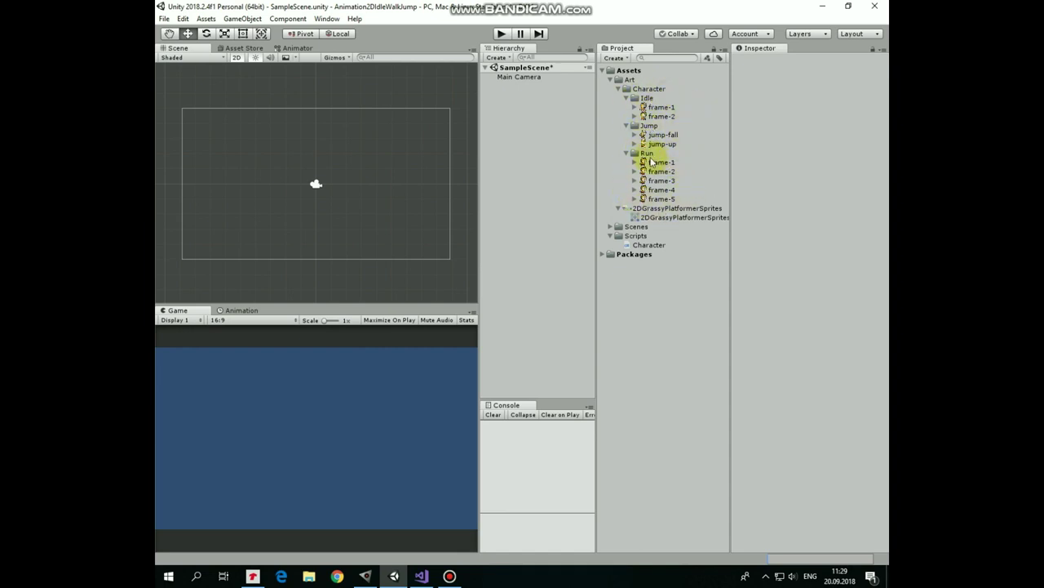
# Step: Inspect the import settings of the Idle frame-1 sprite and view the 2DGrassyPlatformerSprites sheet in the Sprite Editor
pyautogui.click(661, 107)
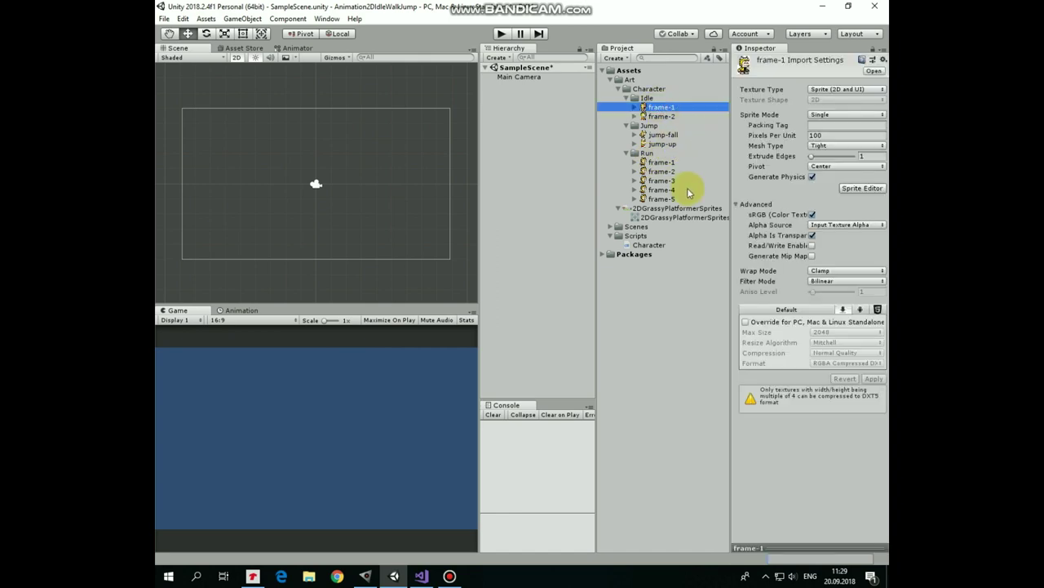
pyautogui.click(677, 208)
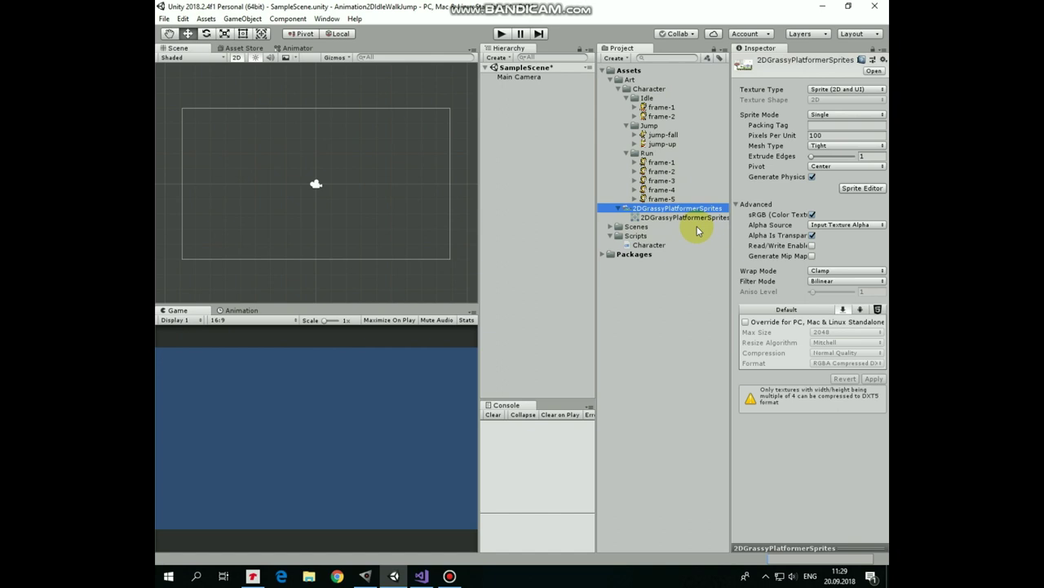
pyautogui.click(861, 188)
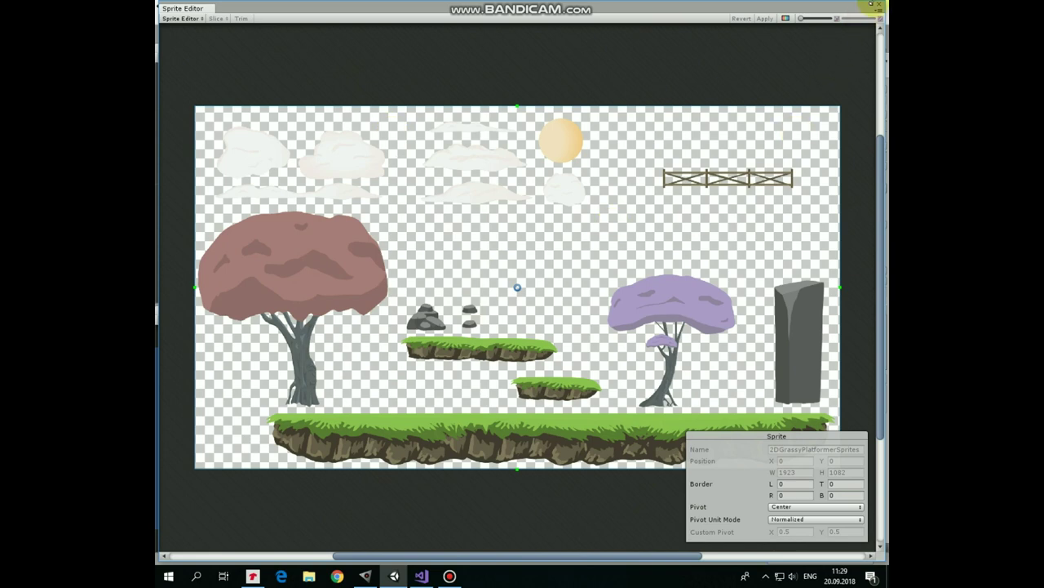
pyautogui.click(881, 7)
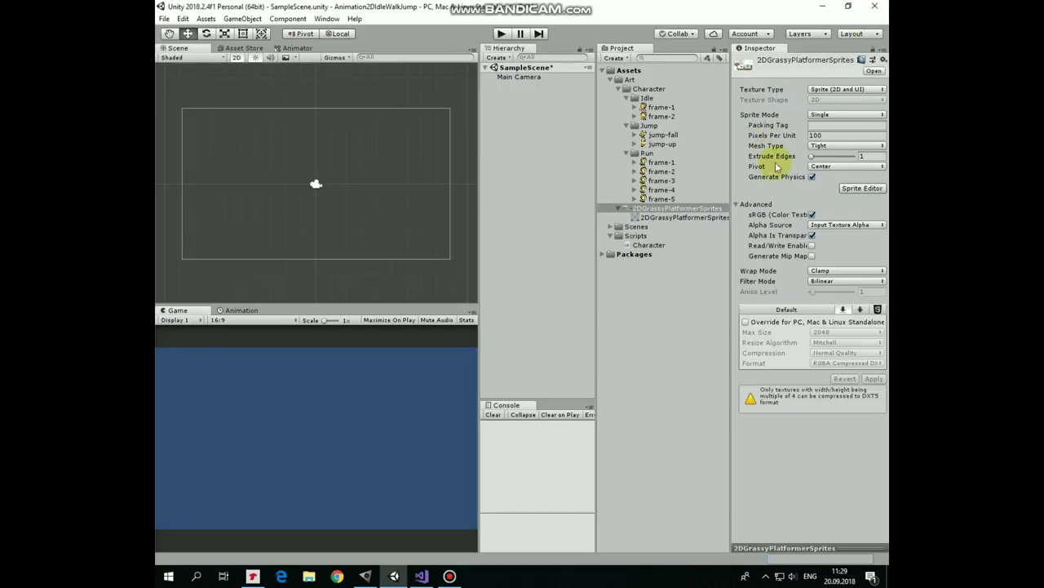
# Step: Set the 2DGrassyPlatformerSprites sheet's Sprite Mode to Multiple and Filter Mode to Point (no filter), applying the import settings
pyautogui.click(825, 116)
pyautogui.click(840, 137)
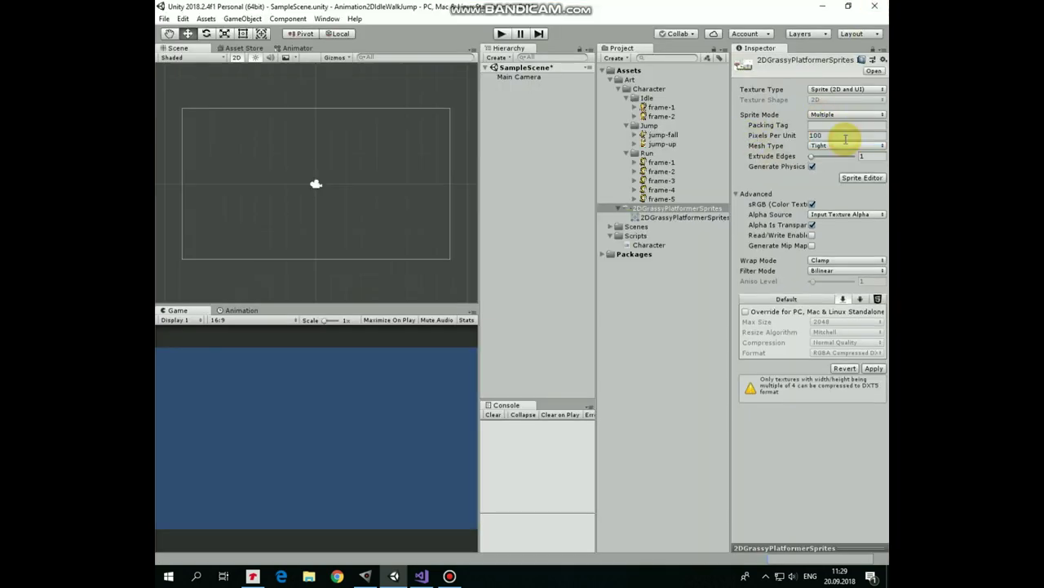
pyautogui.click(872, 368)
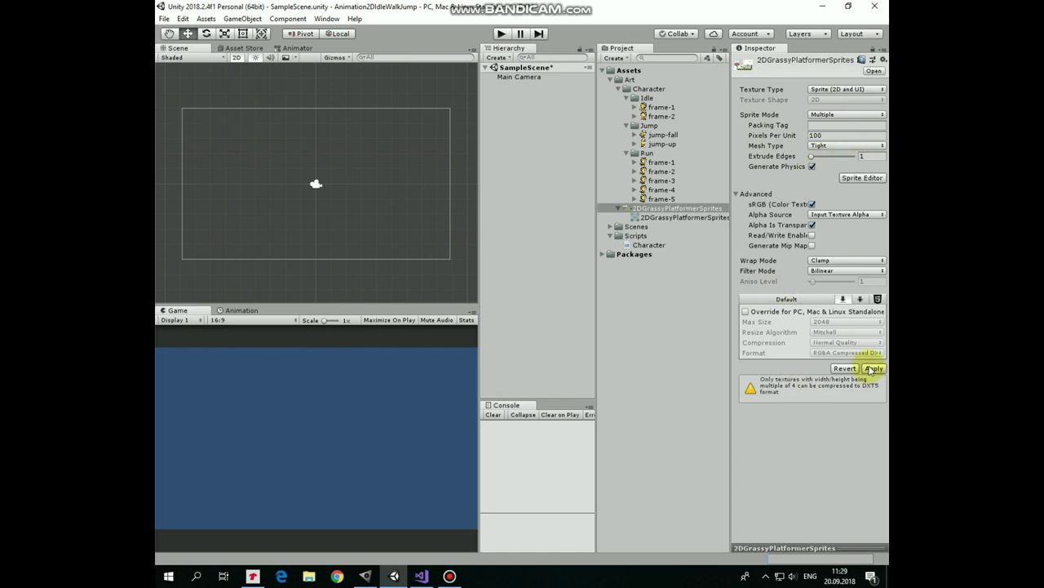
pyautogui.click(815, 271)
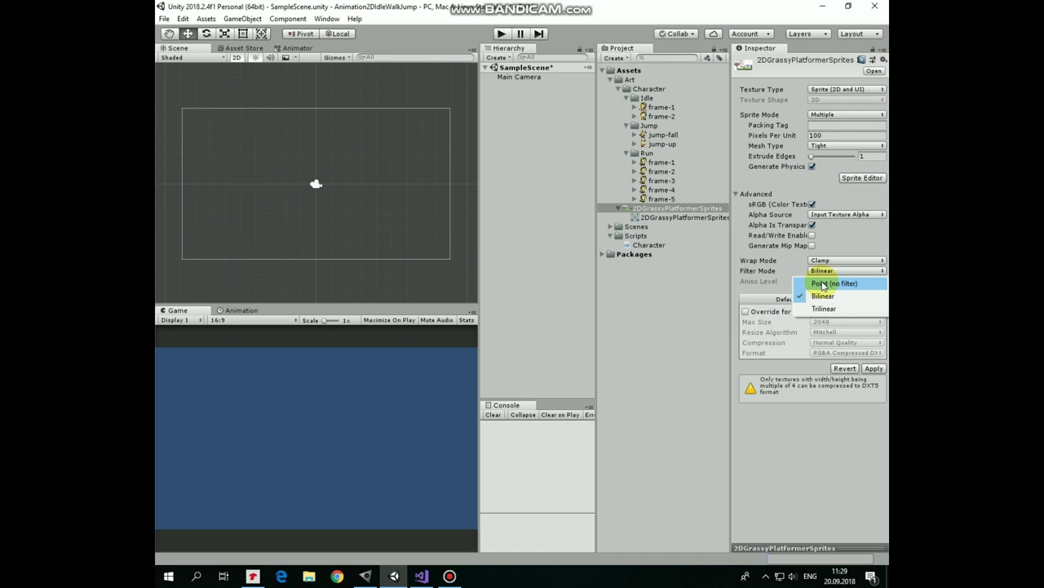
pyautogui.click(819, 280)
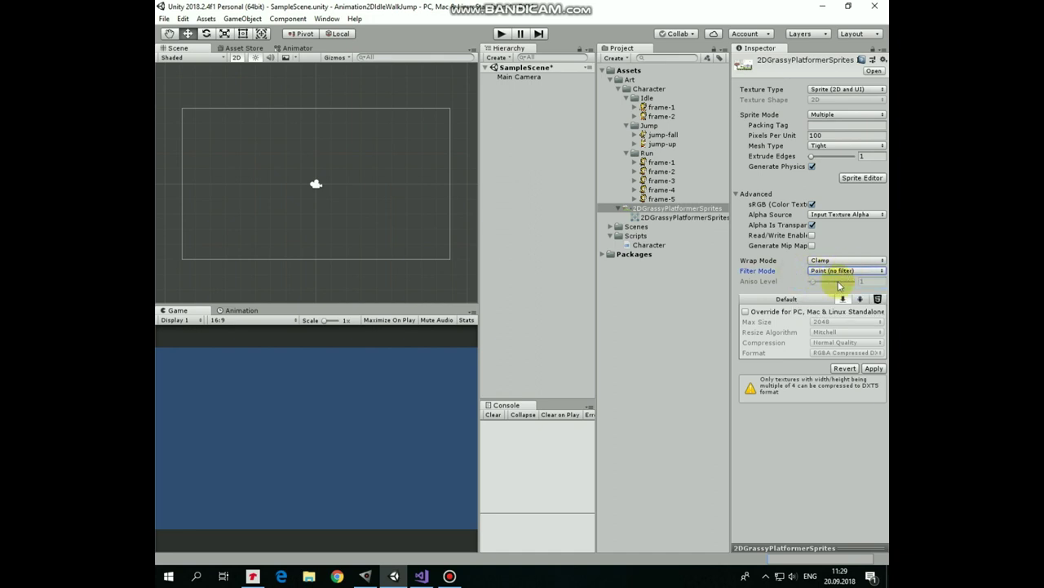
pyautogui.click(872, 368)
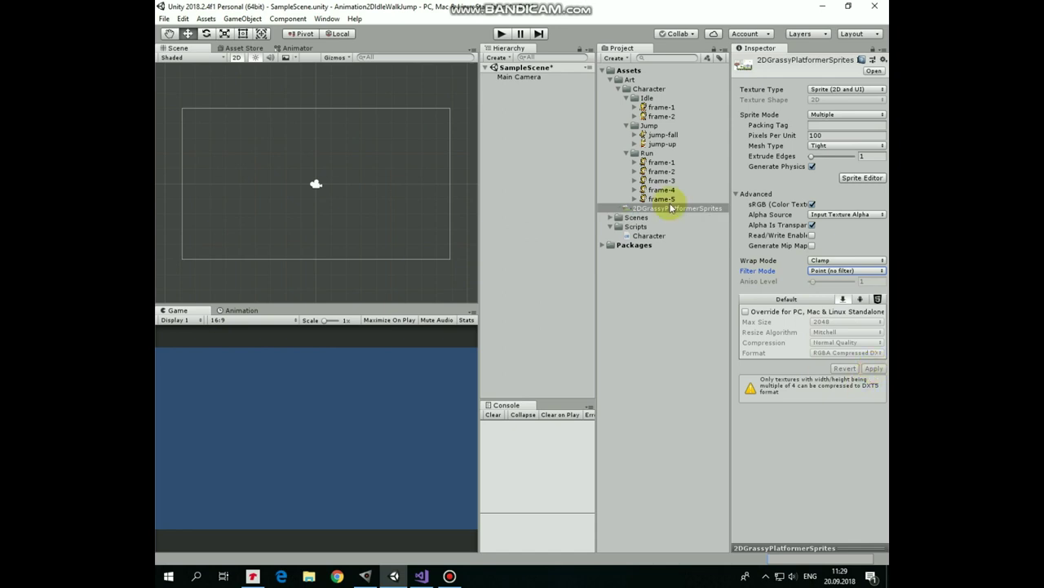
# Step: Slice the 2DGrassyPlatformerSprites sheet in the Sprite Editor with Automatic type, Center pivot and the Delete Existing method
pyautogui.click(862, 178)
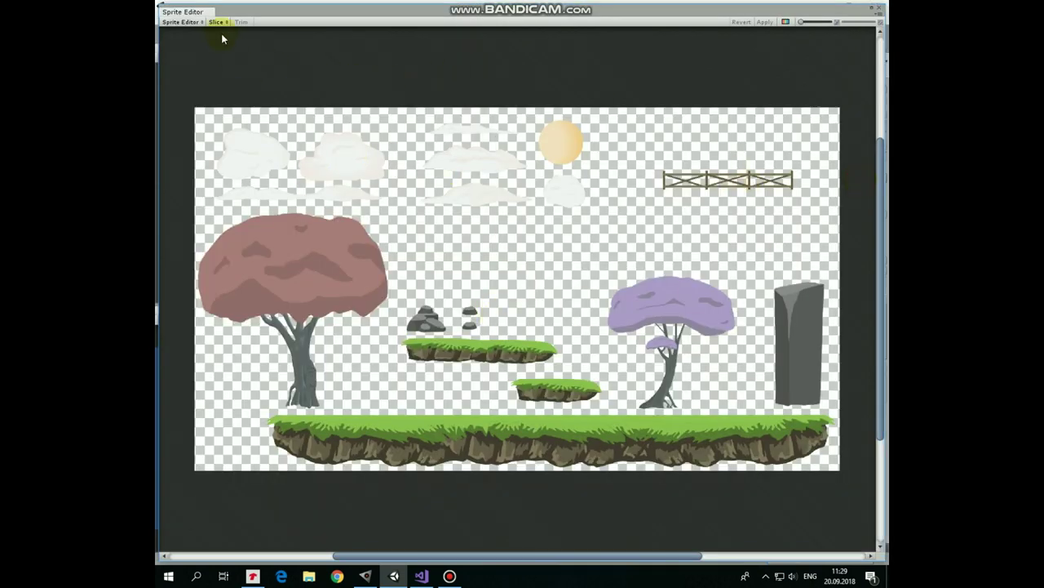
pyautogui.click(218, 22)
pyautogui.click(319, 99)
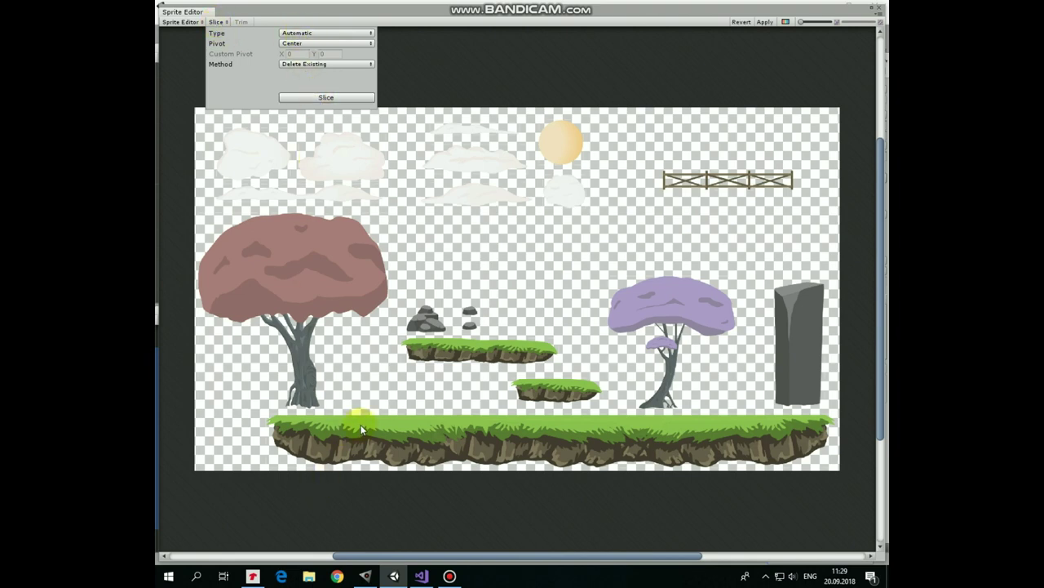
# Step: Name the slice of the long grassy platform Ground, apply the slicing and close the Sprite Editor
pyautogui.click(521, 444)
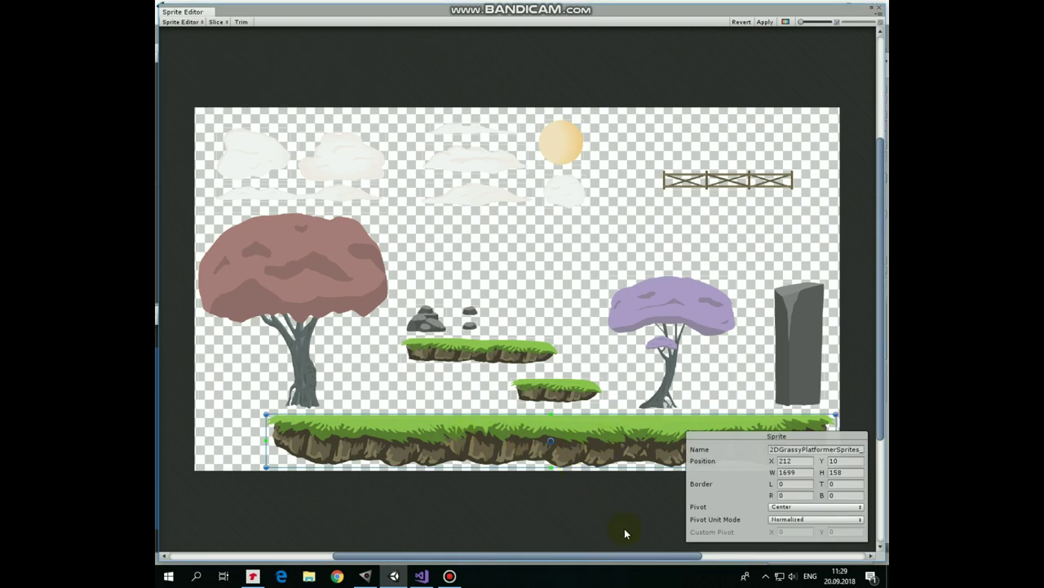
pyautogui.click(803, 449)
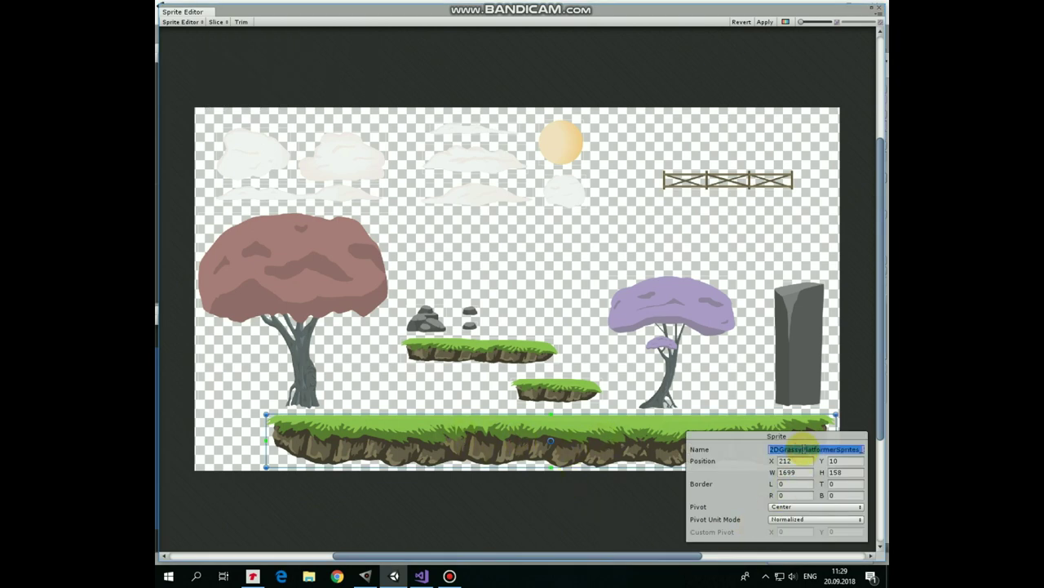
pyautogui.write('Ground')
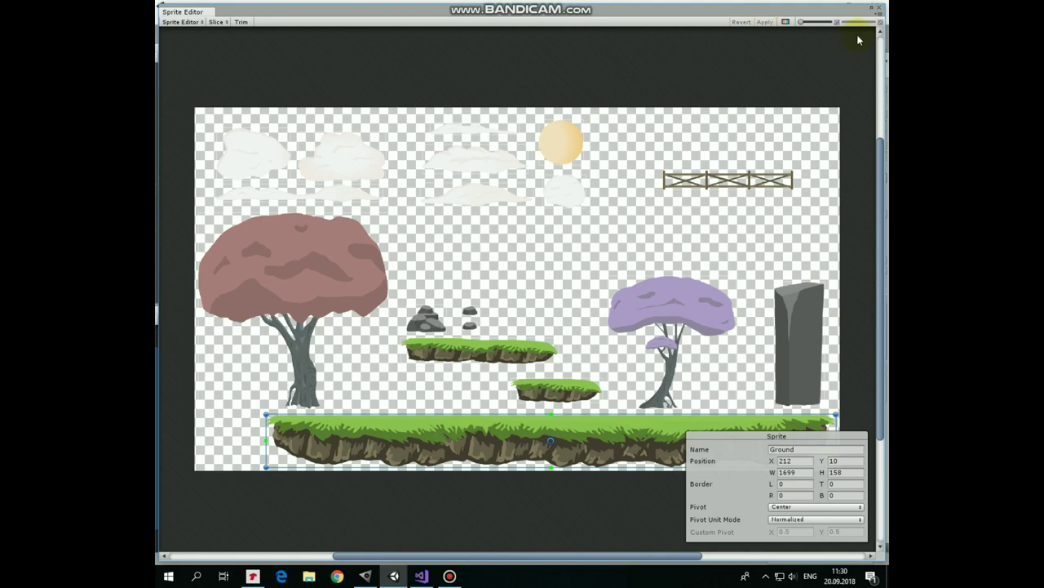
pyautogui.click(879, 10)
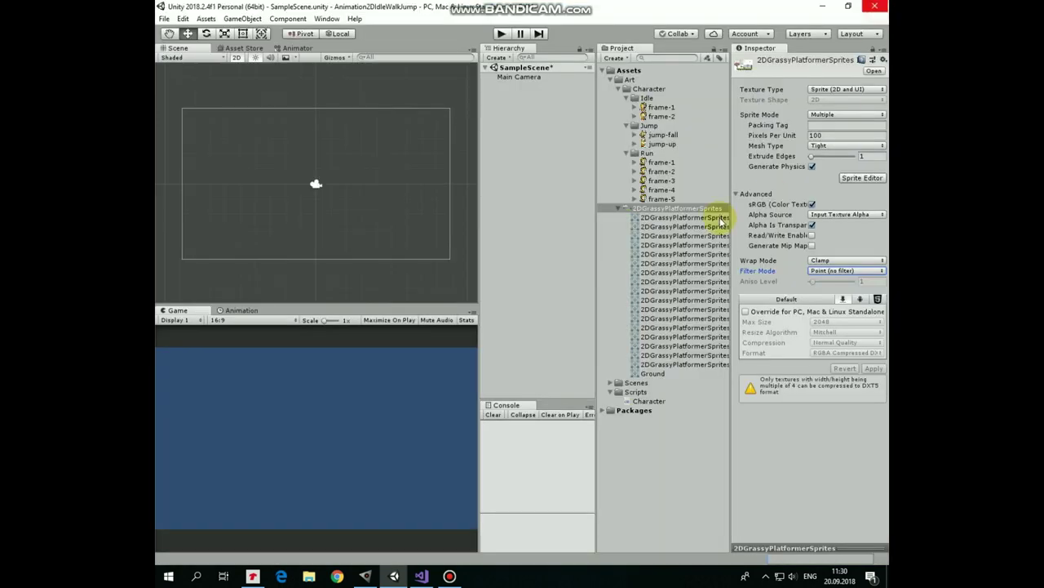
# Step: Place the Ground sprite along the lower part of the camera frame and add a Box Collider 2D to it
pyautogui.click(657, 374)
pyautogui.moveTo(636, 380); pyautogui.dragTo(319, 244)
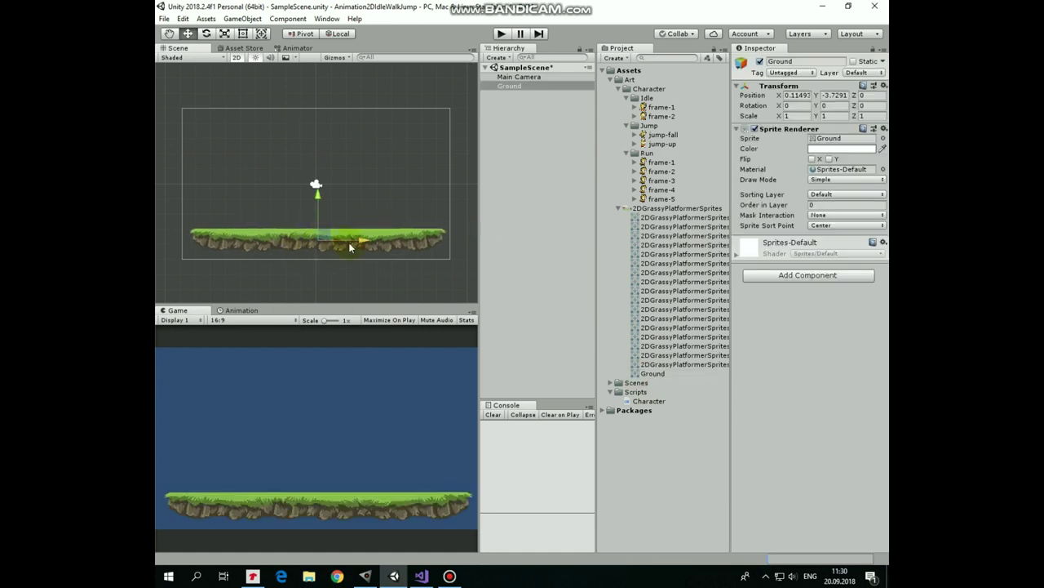
pyautogui.click(804, 275)
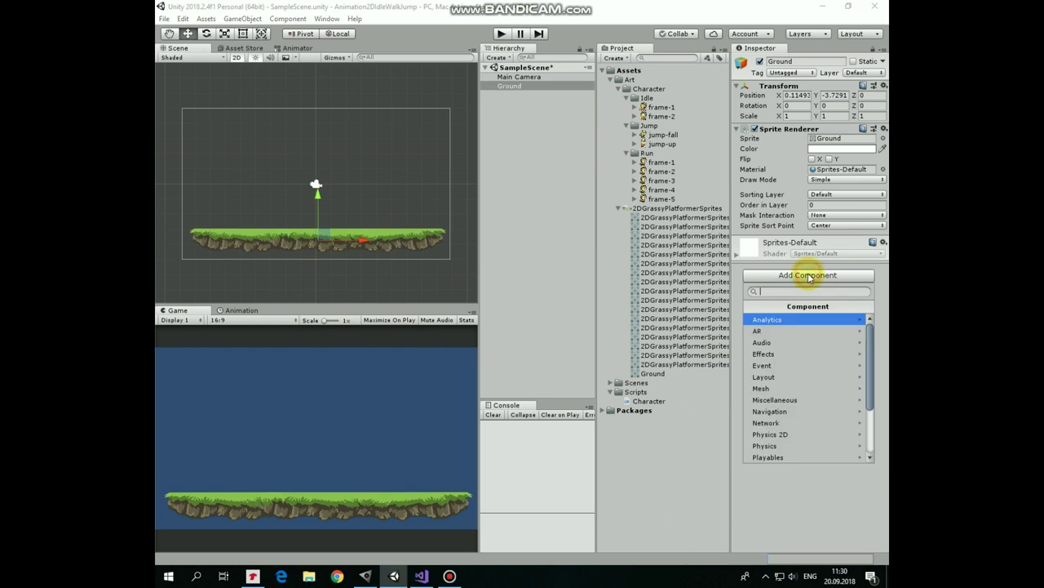
pyautogui.click(779, 433)
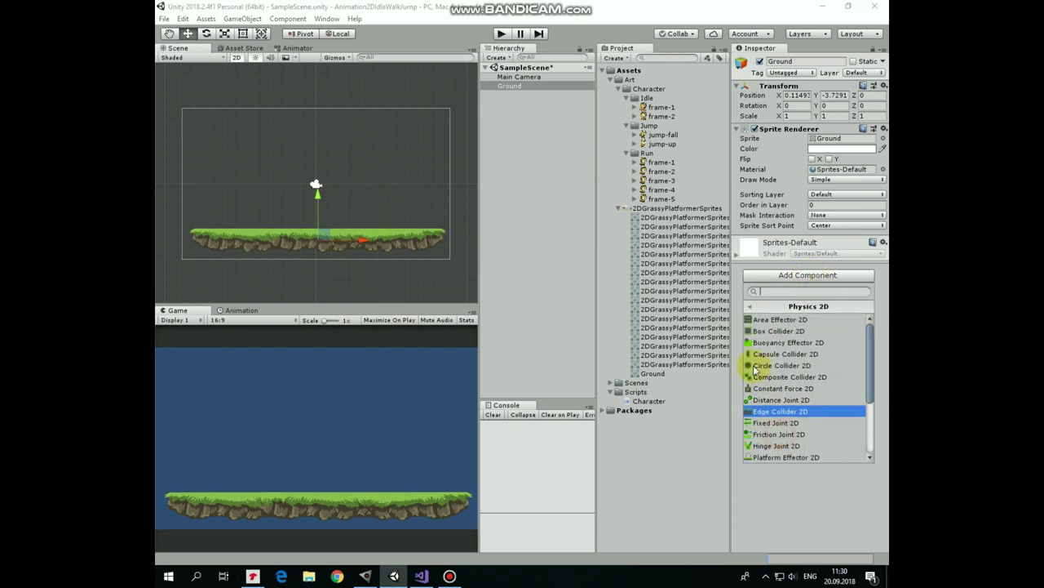
pyautogui.click(785, 331)
# Step: Lower the upper edge of the Ground's box collider slightly below the grass tips, making it about 1.41 high
pyautogui.click(817, 250)
pyautogui.scroll(4, 329, 246)
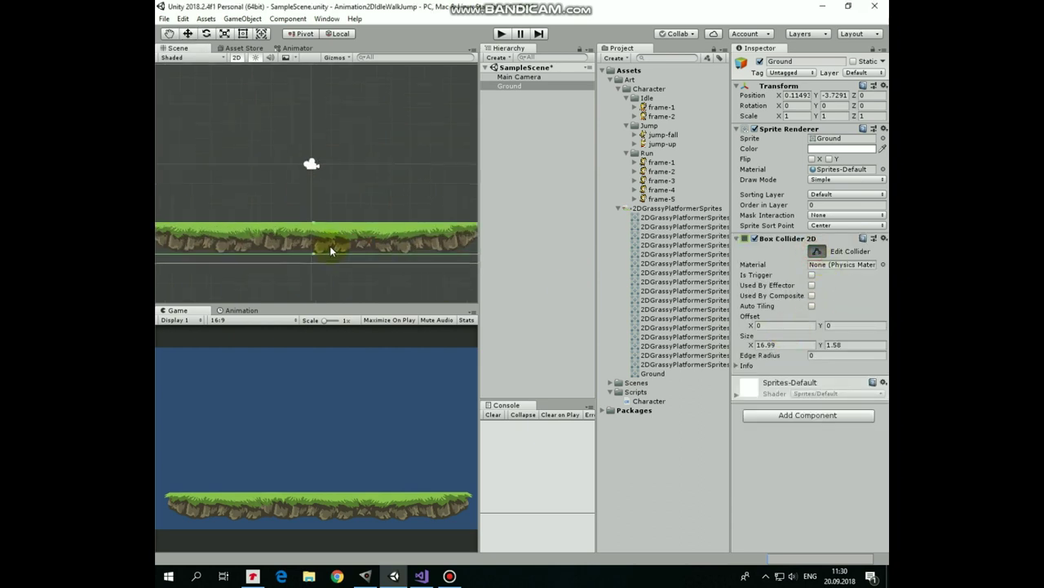
pyautogui.moveTo(313, 224); pyautogui.dragTo(311, 225)
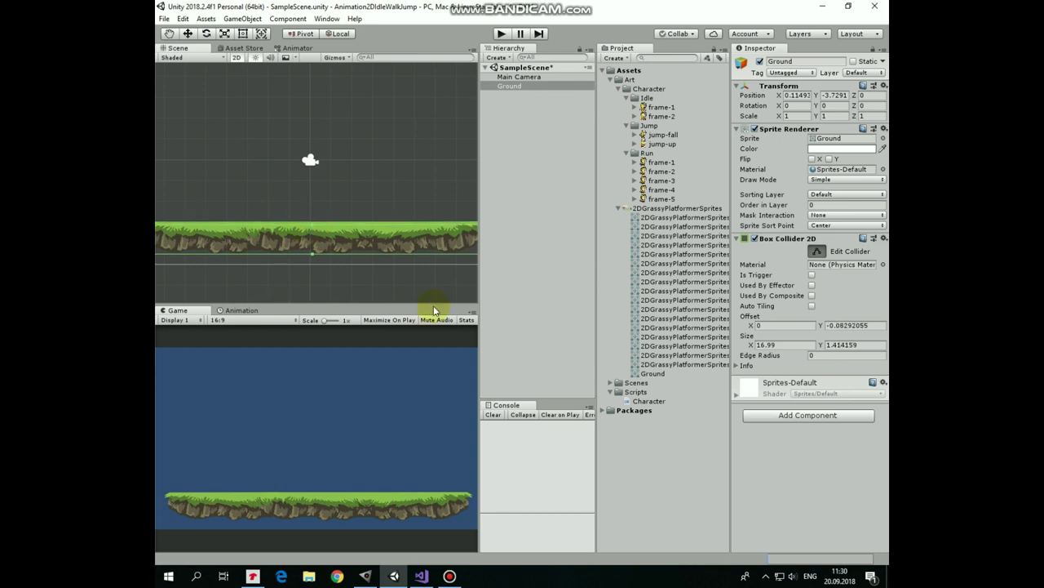
pyautogui.scroll(-2, 328, 232)
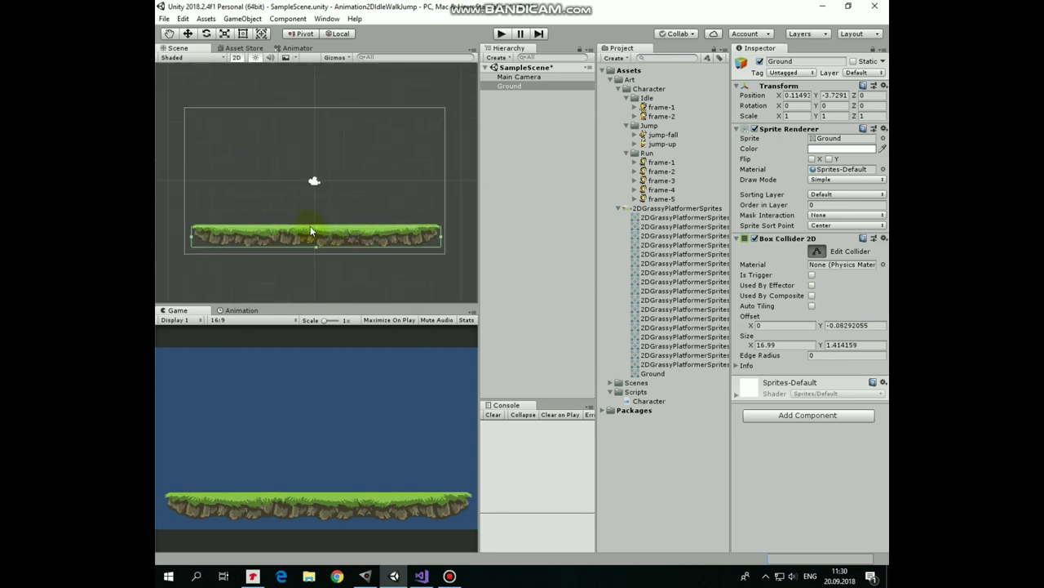
pyautogui.click(817, 251)
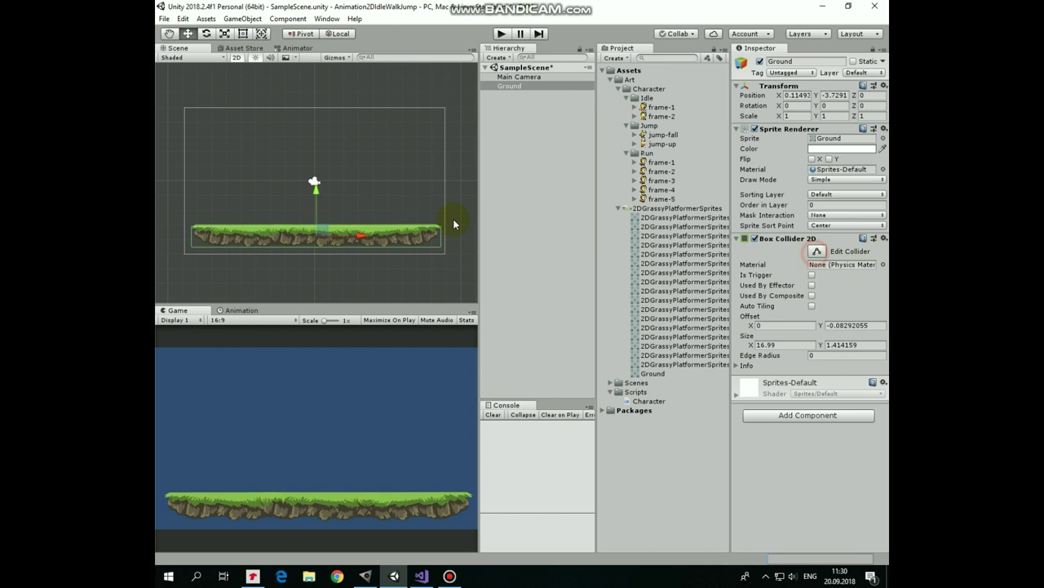
# Step: Place the Idle frame-1 sprite in the scene above the middle of the ground and rename the object Character
pyautogui.moveTo(658, 107); pyautogui.dragTo(315, 164)
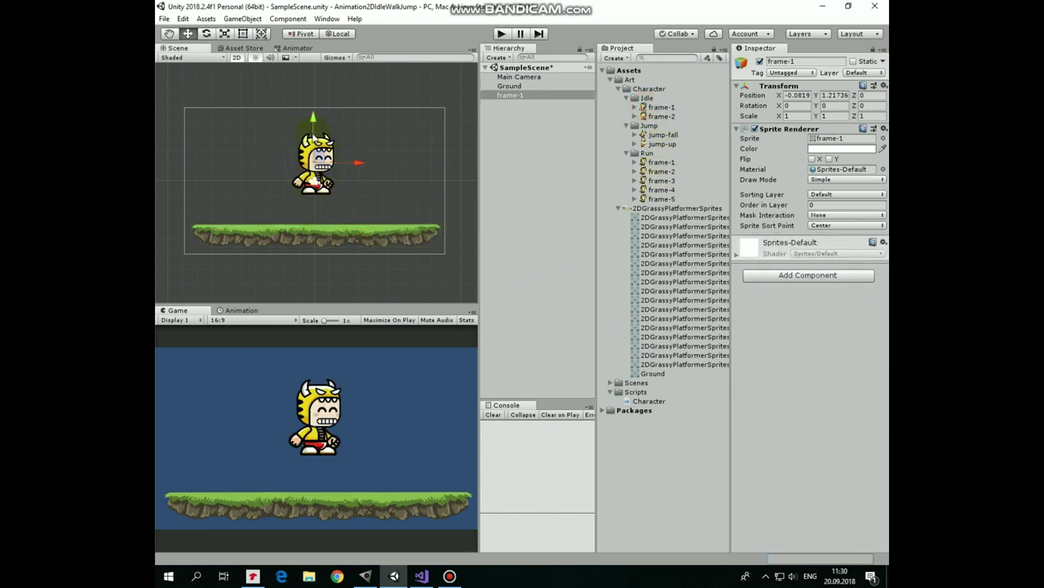
pyautogui.click(508, 97)
pyautogui.click(508, 96)
pyautogui.write('Character')
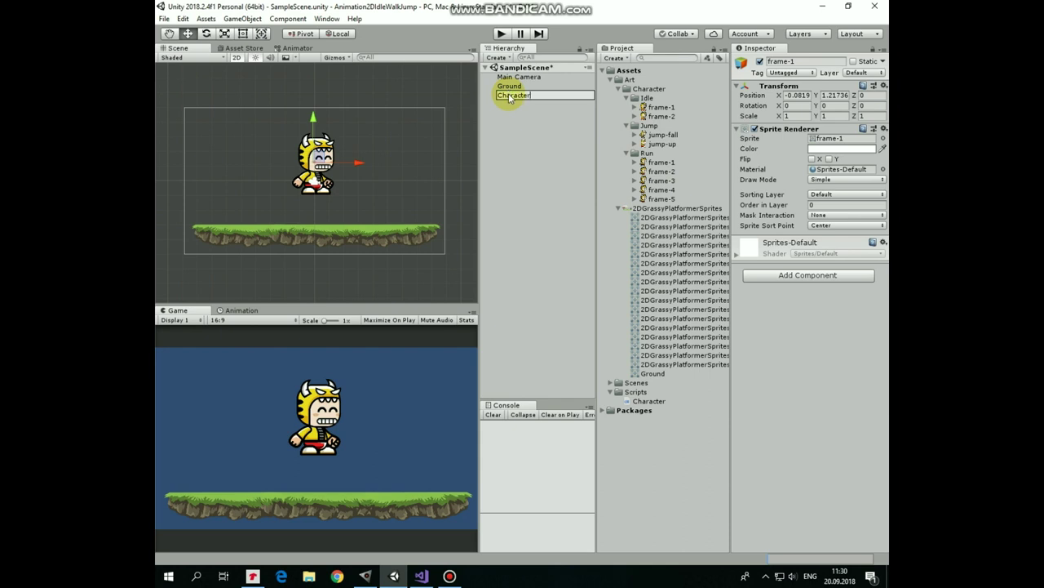
pyautogui.press('Return')
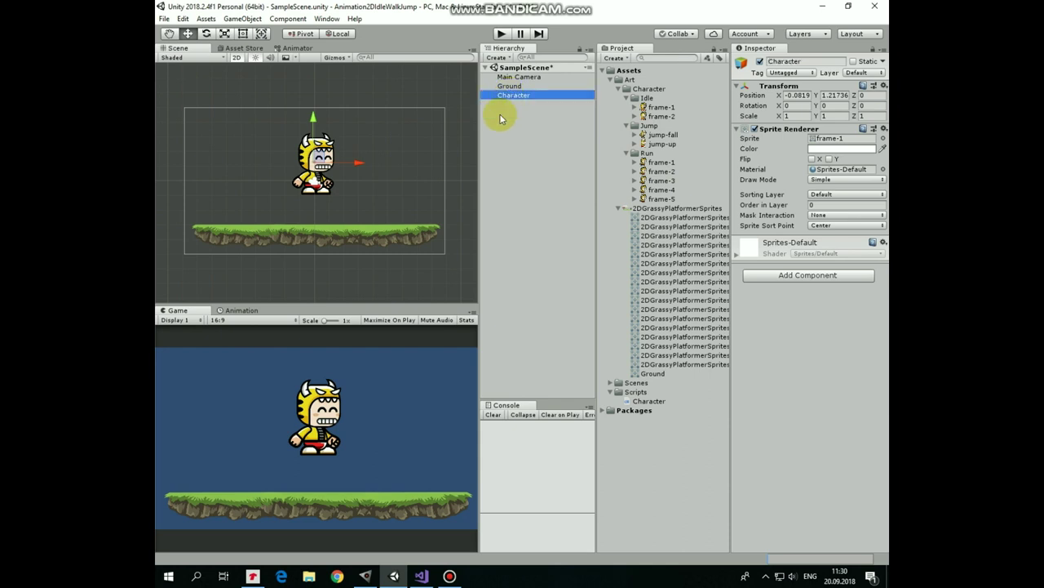
# Step: Set the Character's Order in Layer to 5 and add a Box Collider 2D component to it
pyautogui.click(816, 205)
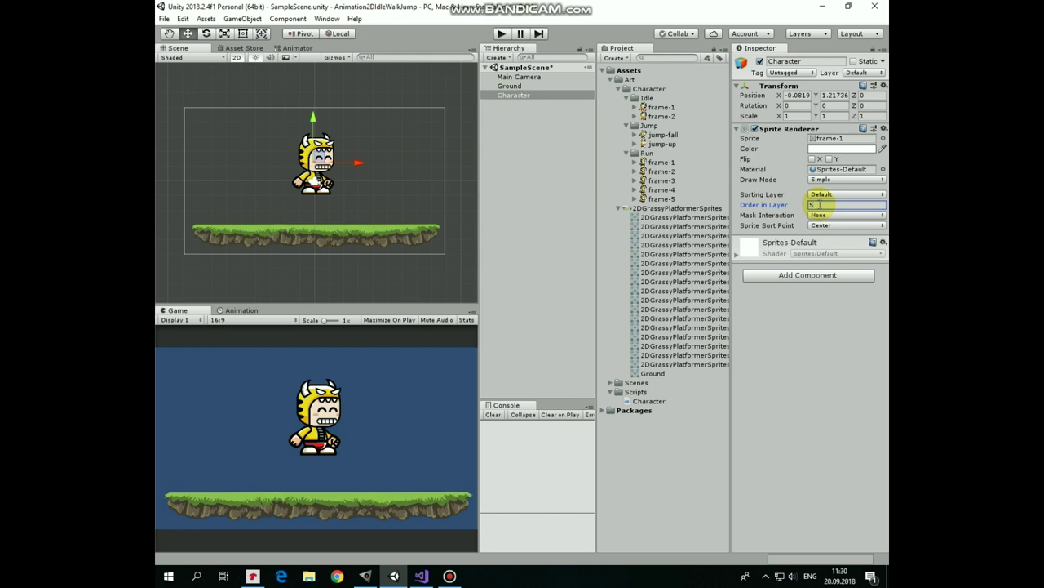
pyautogui.click(786, 275)
pyautogui.click(780, 434)
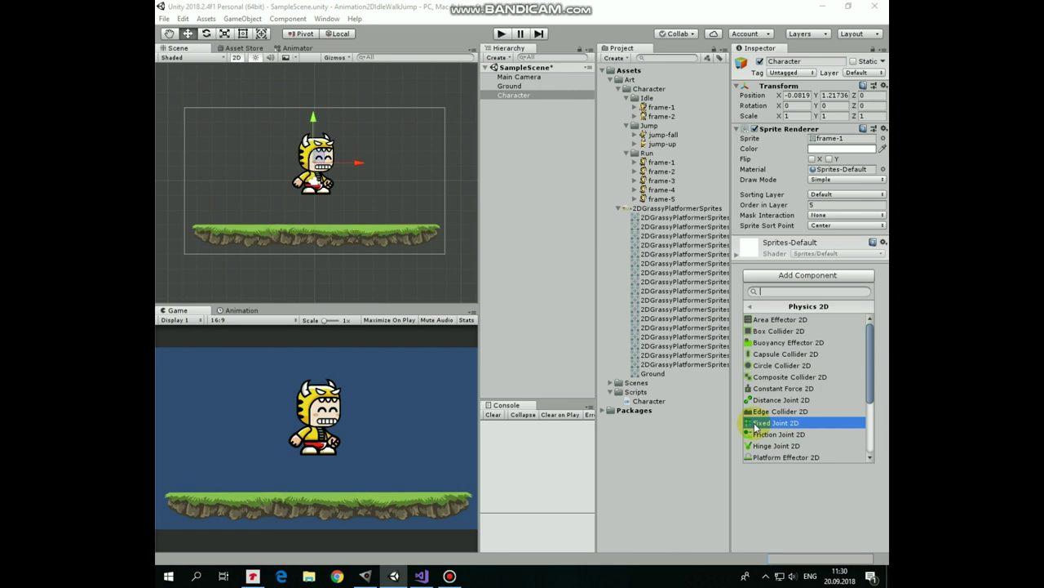
pyautogui.click(769, 330)
pyautogui.scroll(3, 318, 156)
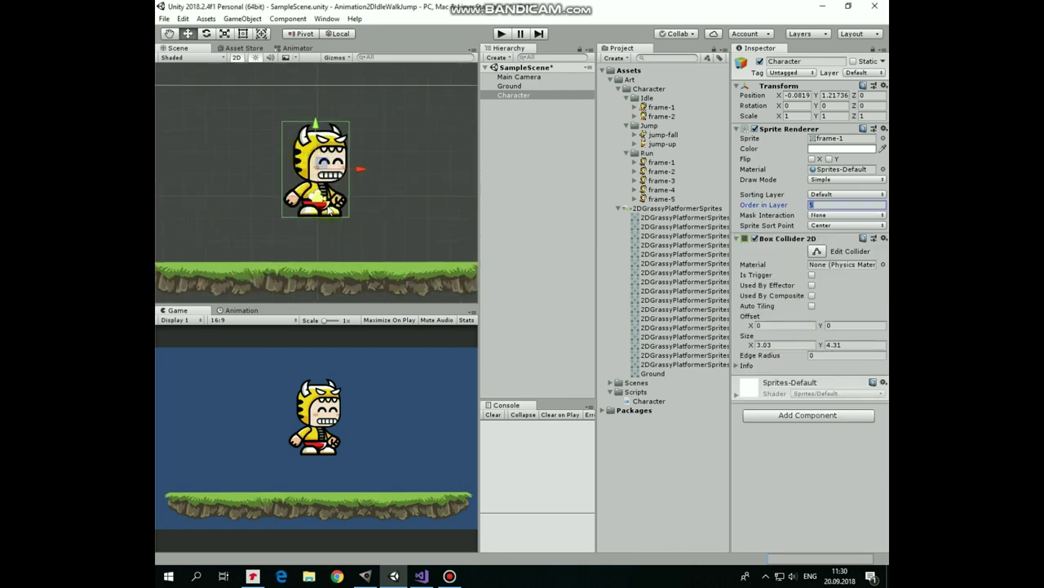
# Step: Shrink the Character's box collider to a thin strip under its feet, about 1.86 wide and 0.23 high
pyautogui.click(817, 250)
pyautogui.moveTo(316, 123); pyautogui.dragTo(318, 214)
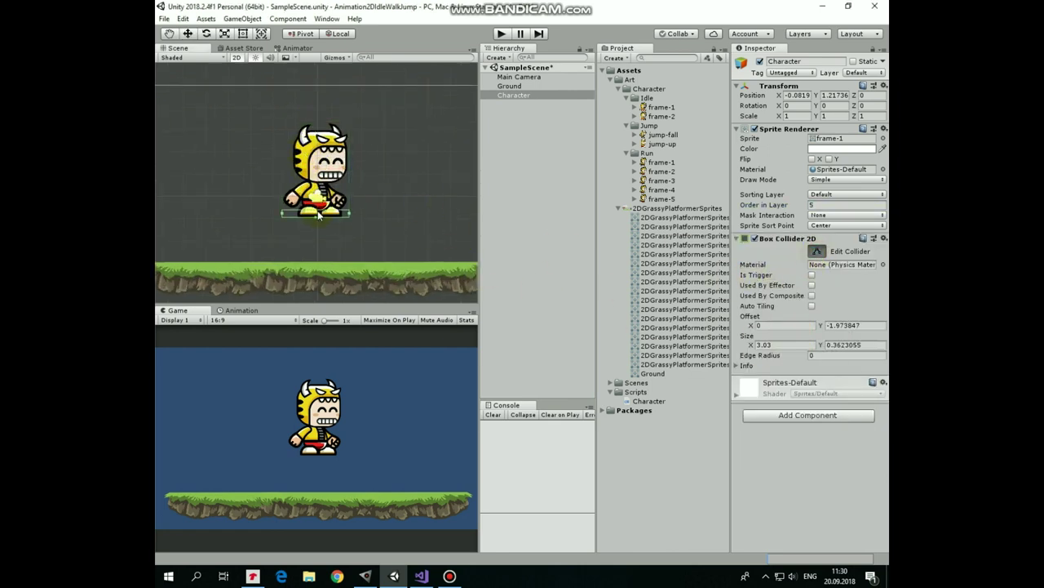
pyautogui.click(817, 252)
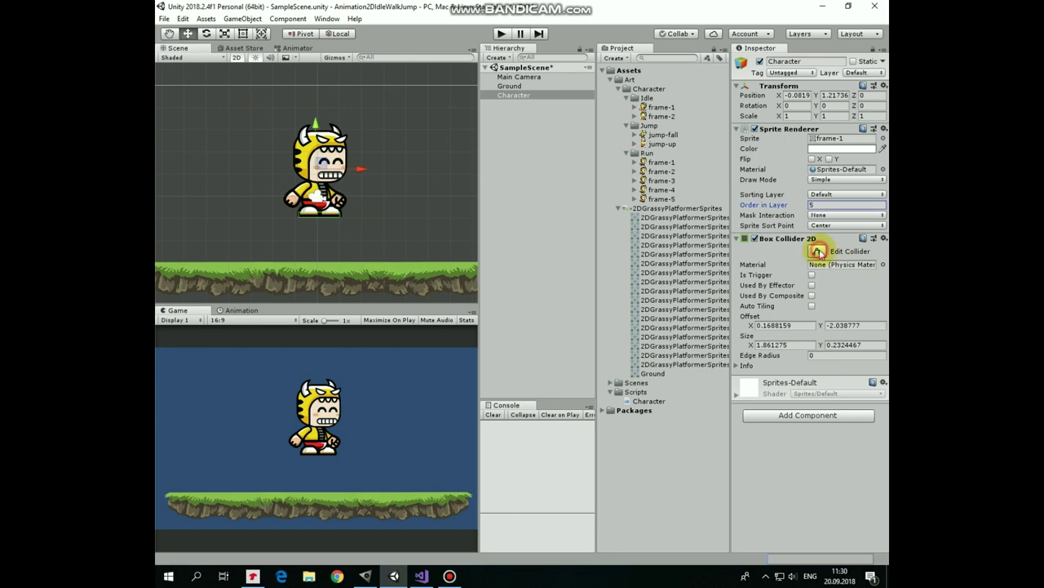
# Step: Add a Rigidbody 2D component to the Character
pyautogui.click(791, 415)
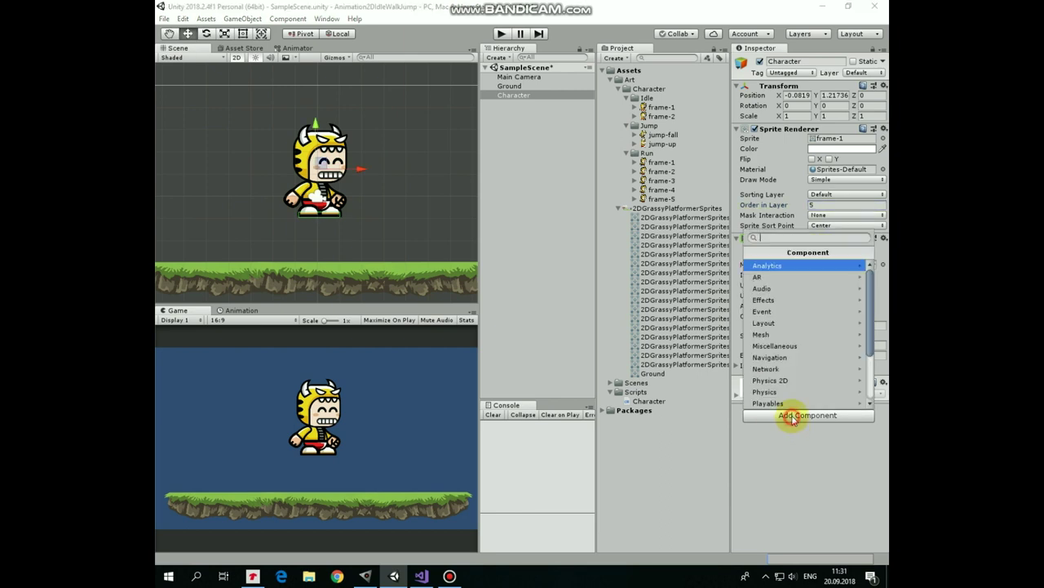
pyautogui.click(787, 380)
pyautogui.scroll(-3, 788, 377)
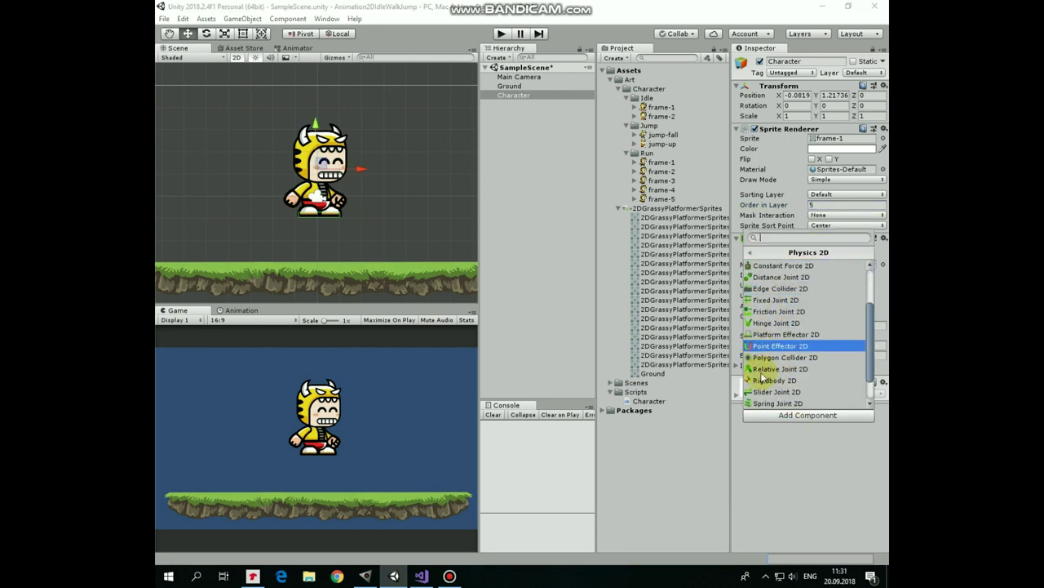
pyautogui.click(795, 358)
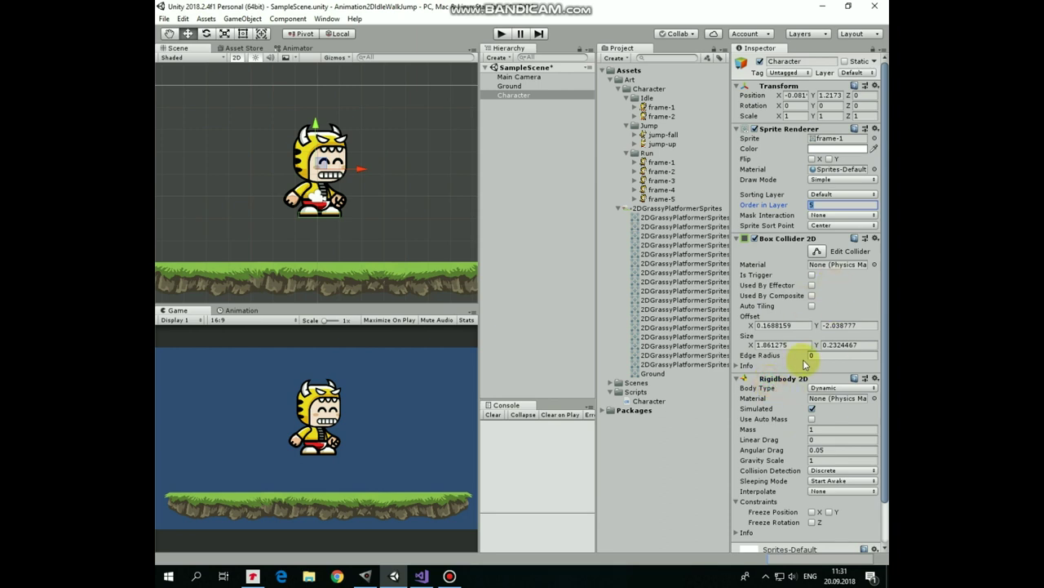
# Step: Set the Character's Rigidbody 2D to Gravity Scale 3 and Continuous collision detection, and freeze its Z rotation
pyautogui.scroll(-2, 800, 354)
pyautogui.click(817, 414)
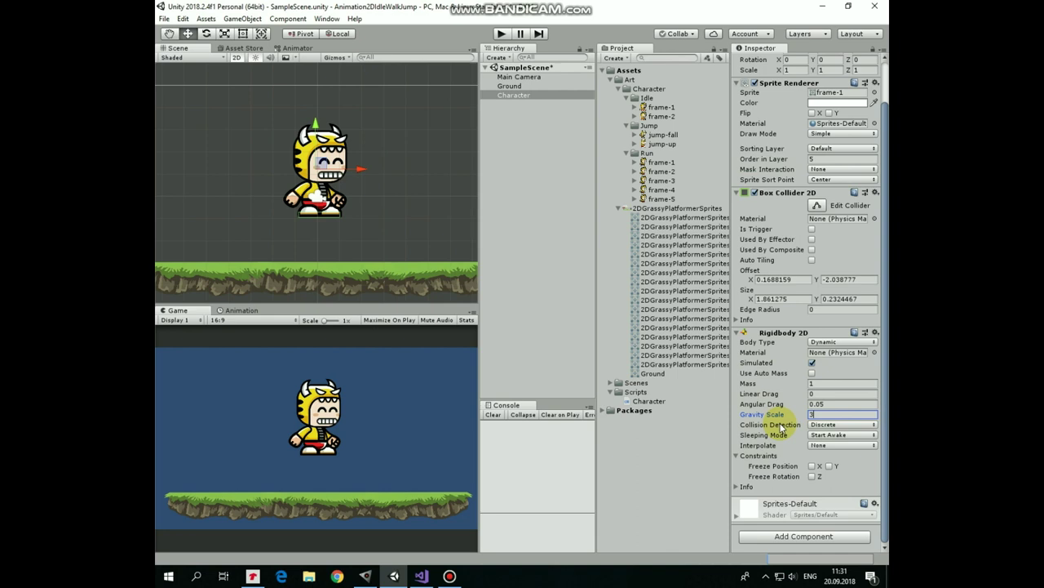
pyautogui.click(825, 424)
pyautogui.click(827, 450)
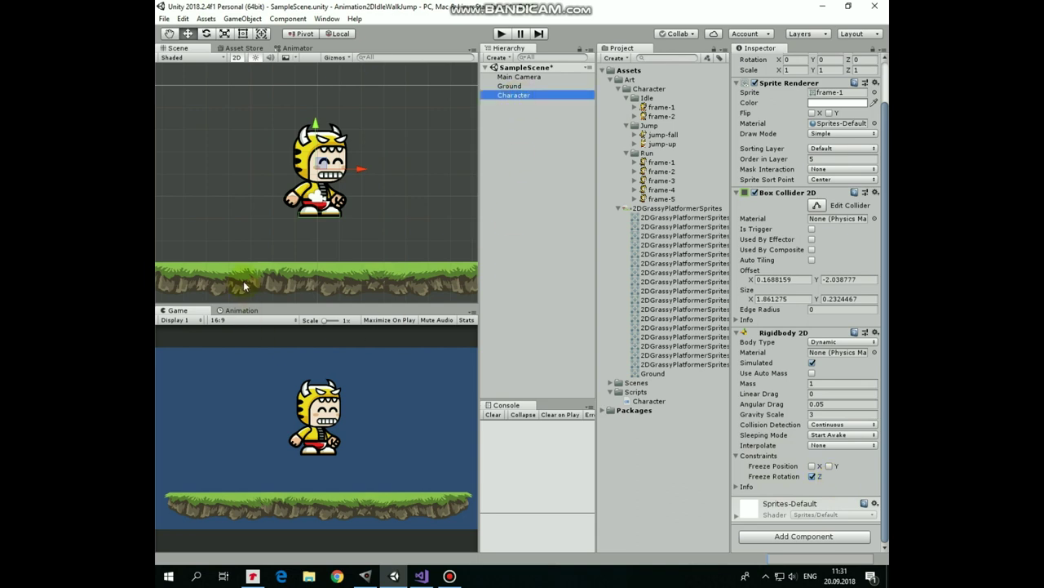
# Step: Create an animation clip for the Character named IdleAnimation, saved in a new Animations folder inside Assets
pyautogui.click(242, 311)
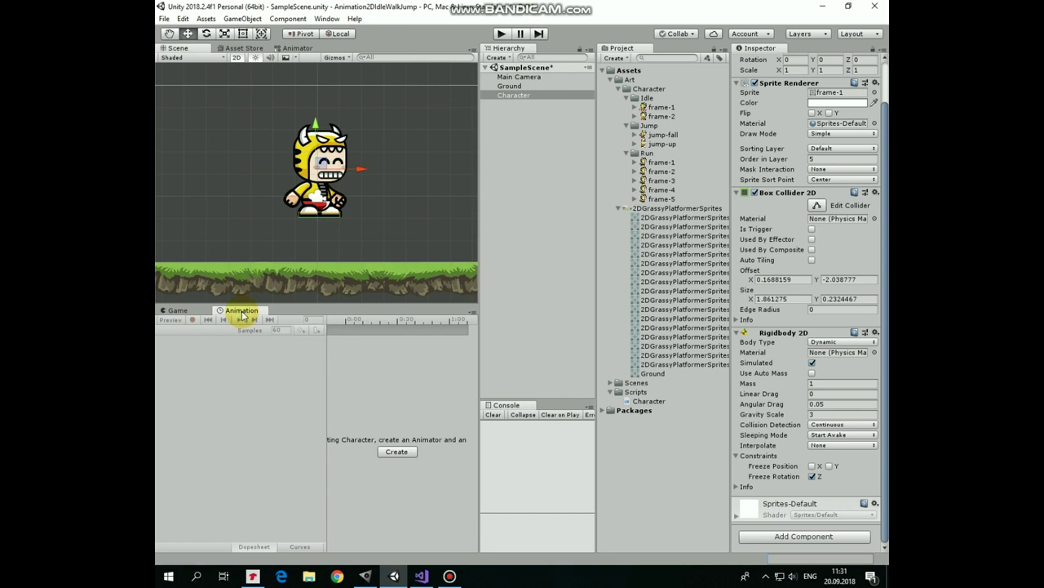
pyautogui.click(395, 451)
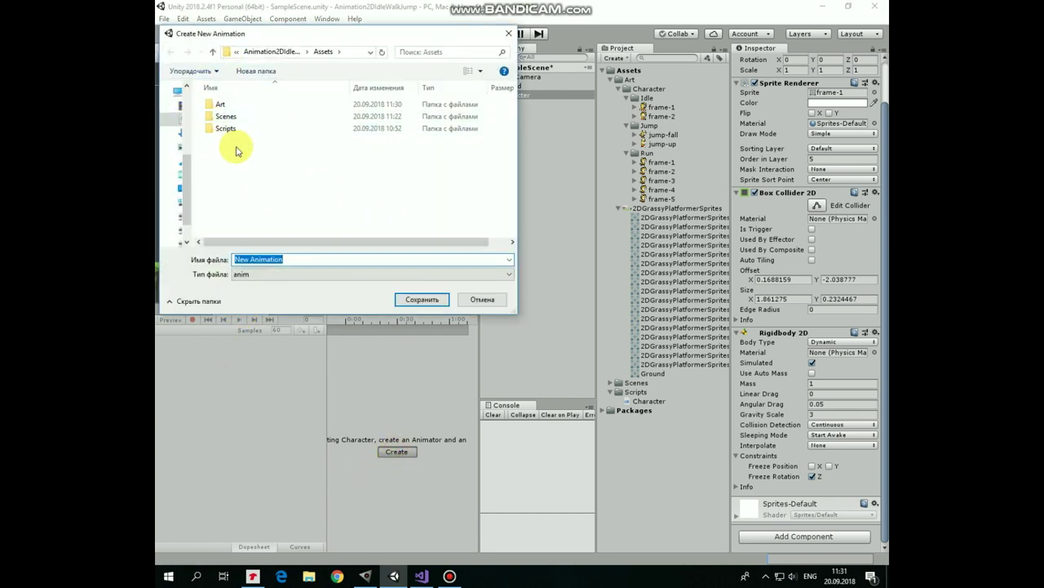
pyautogui.click(256, 71)
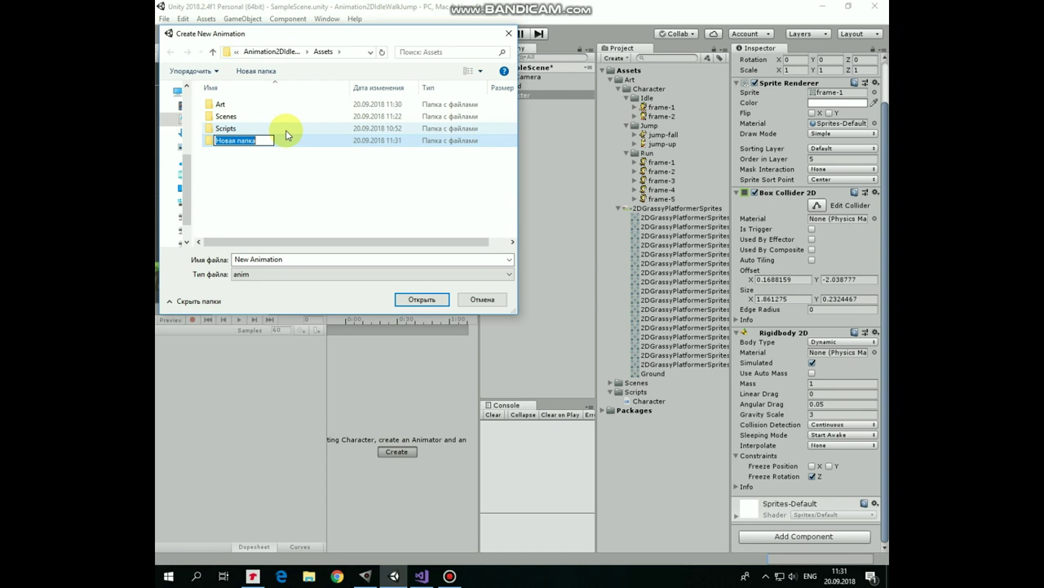
pyautogui.write('Animations')
pyautogui.press('Return')
pyautogui.click(211, 106)
pyautogui.doubleClick(210, 106)
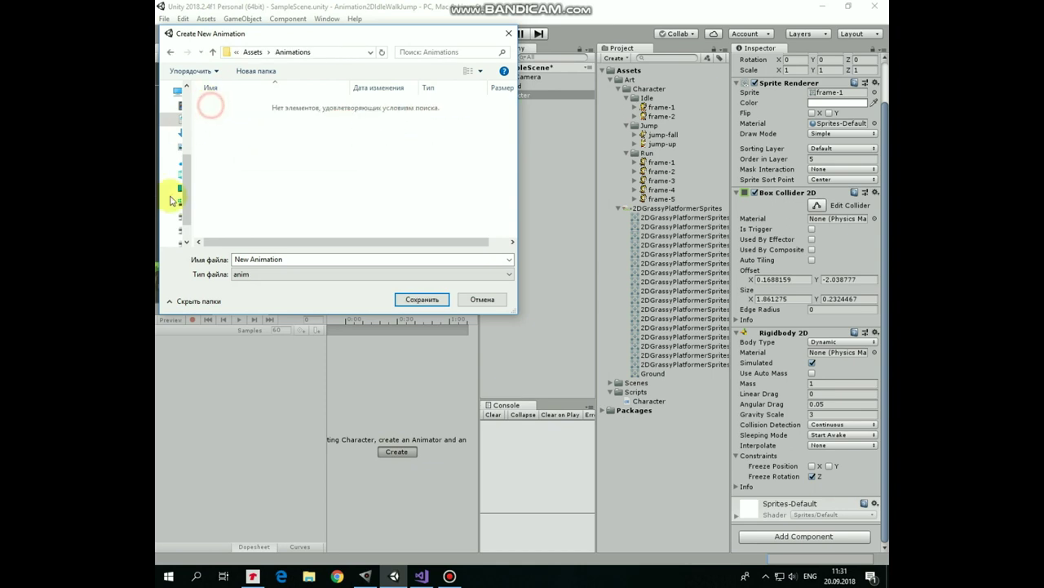
pyautogui.click(289, 259)
pyautogui.write('Idl')
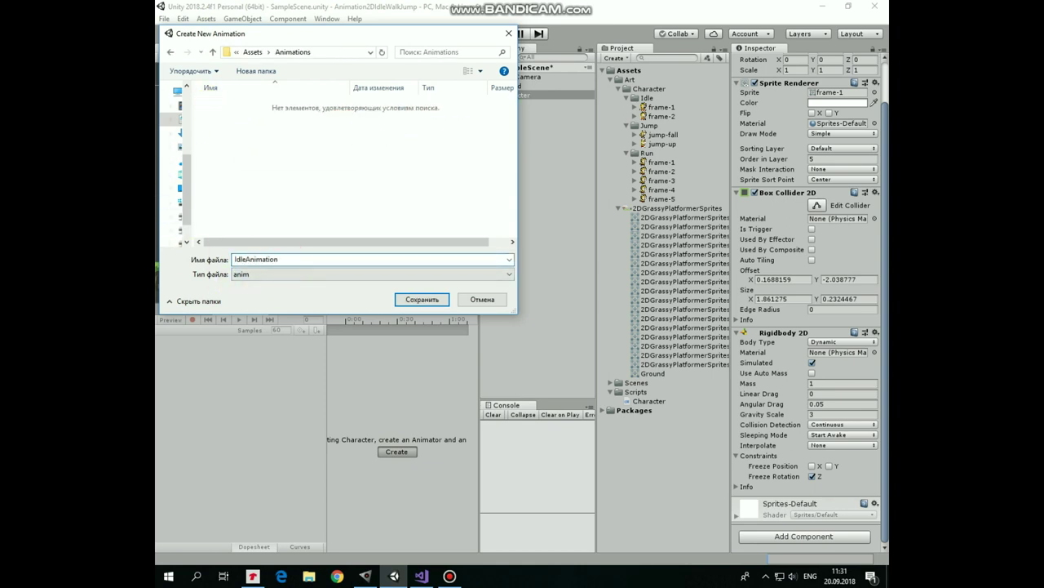
pyautogui.press('Return')
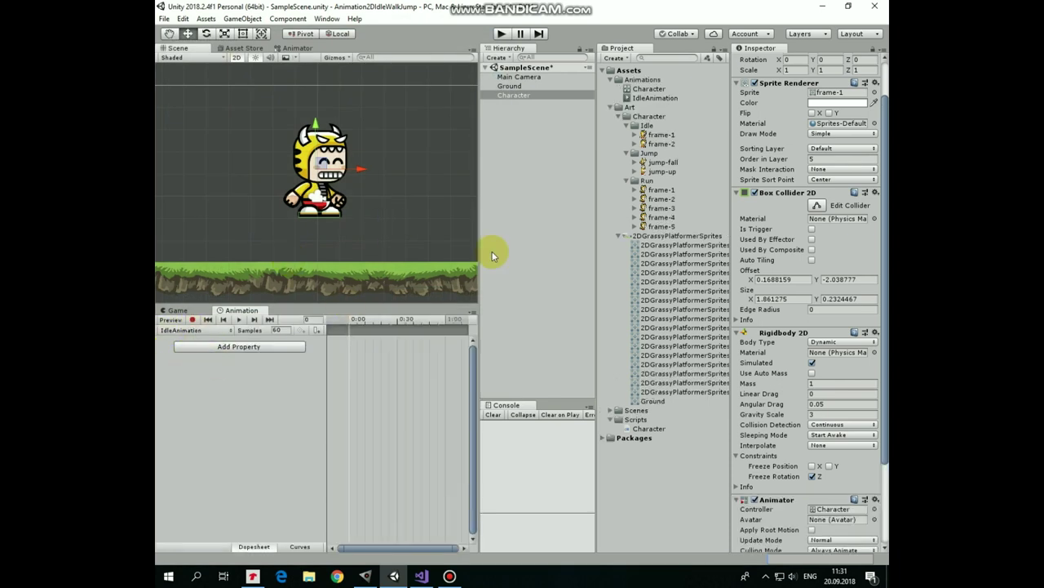
# Step: Add the Idle frame-1 and frame-2 sprites to IdleAnimation, set its samples to 5 and preview the playback
pyautogui.click(653, 135)
pyautogui.keyDown('shift'); pyautogui.click(660, 143); pyautogui.keyUp('shift')
pyautogui.moveTo(653, 139); pyautogui.dragTo(351, 345)
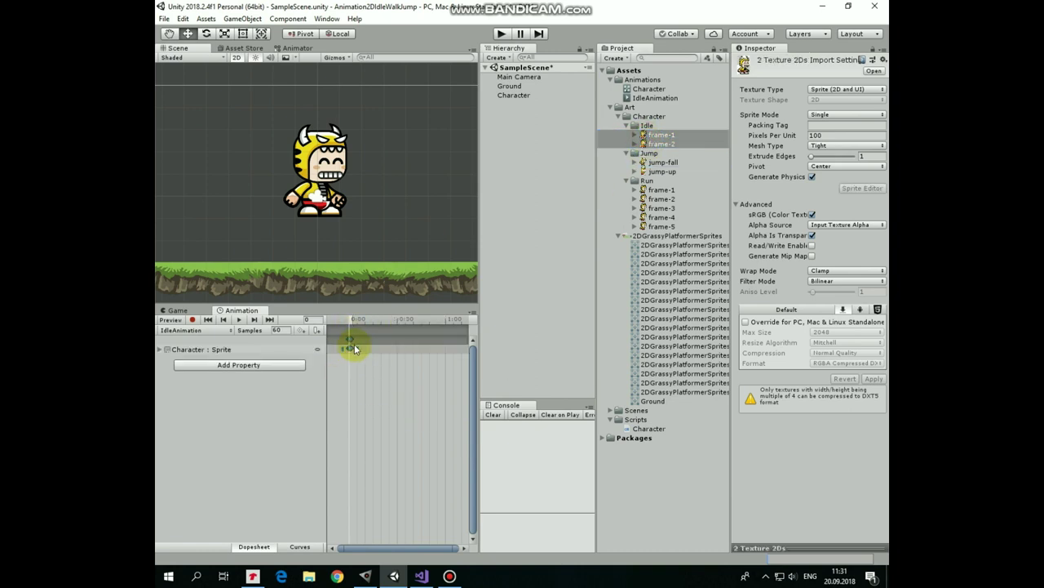
pyautogui.click(238, 319)
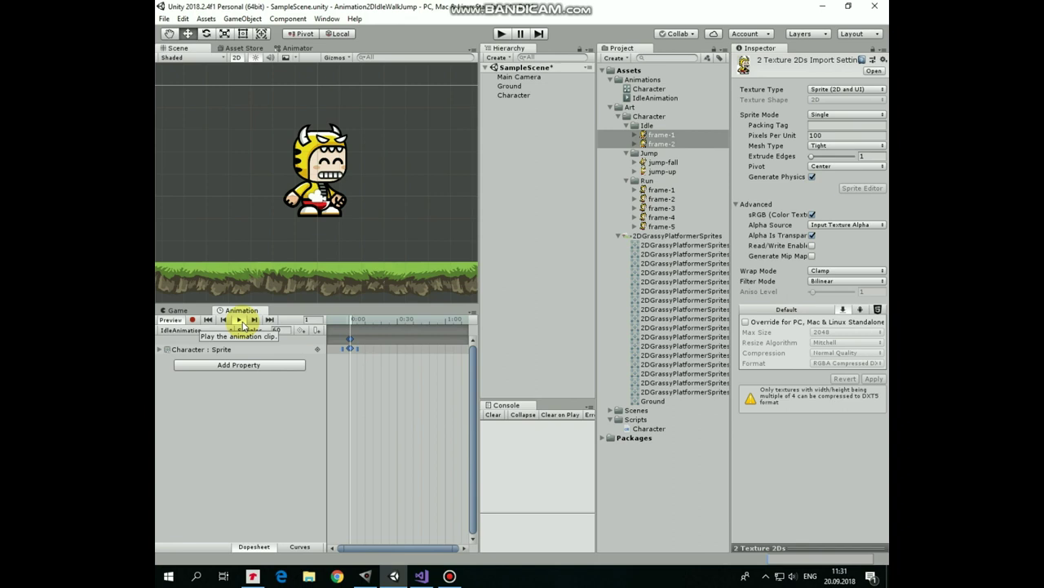
pyautogui.click(238, 319)
pyautogui.click(276, 329)
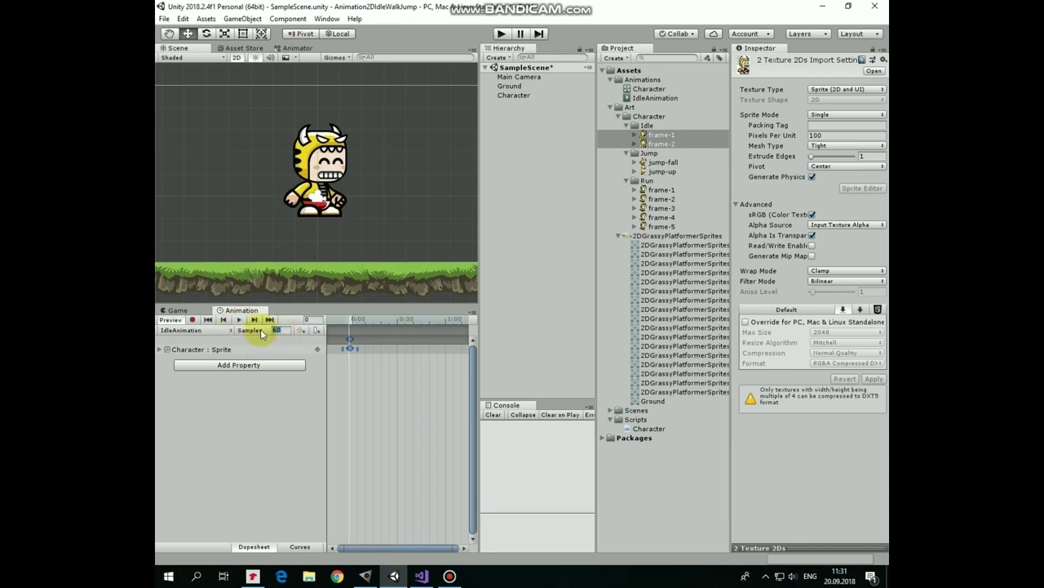
pyautogui.write('5')
pyautogui.press('Return')
pyautogui.click(238, 319)
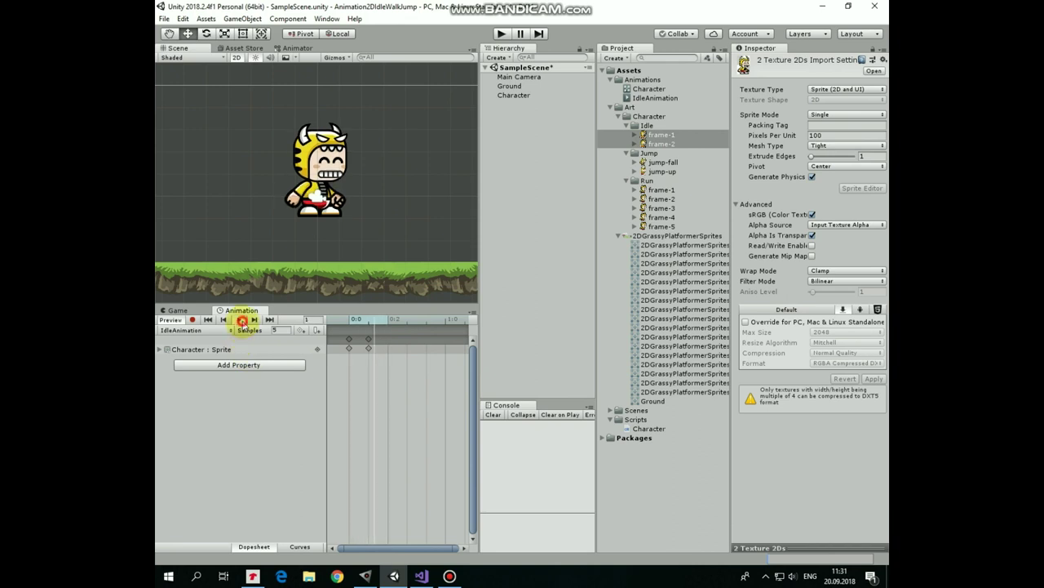
# Step: Create a new clip named RunAnimation in the Animations folder
pyautogui.click(180, 330)
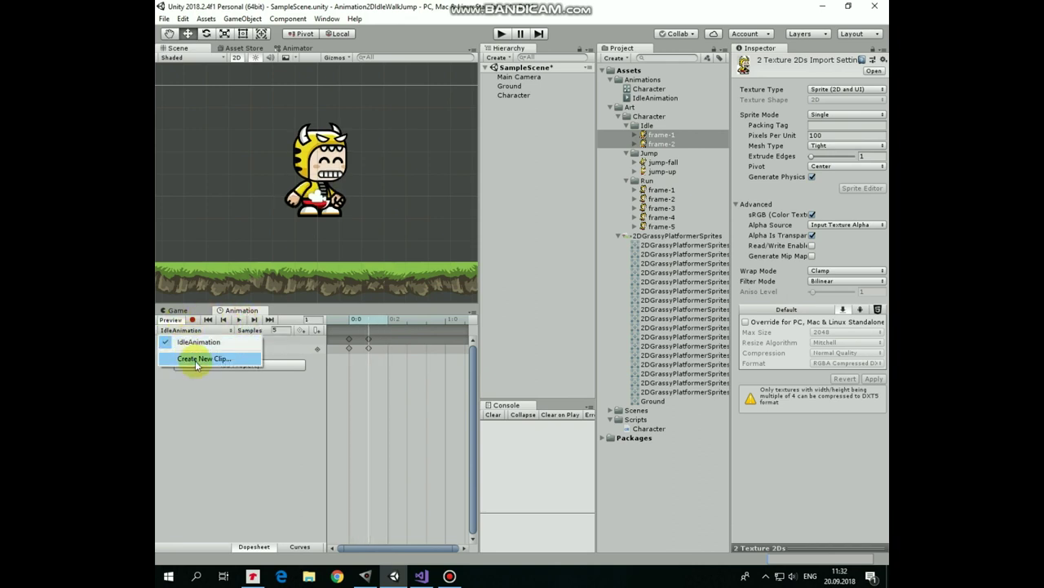
pyautogui.click(193, 357)
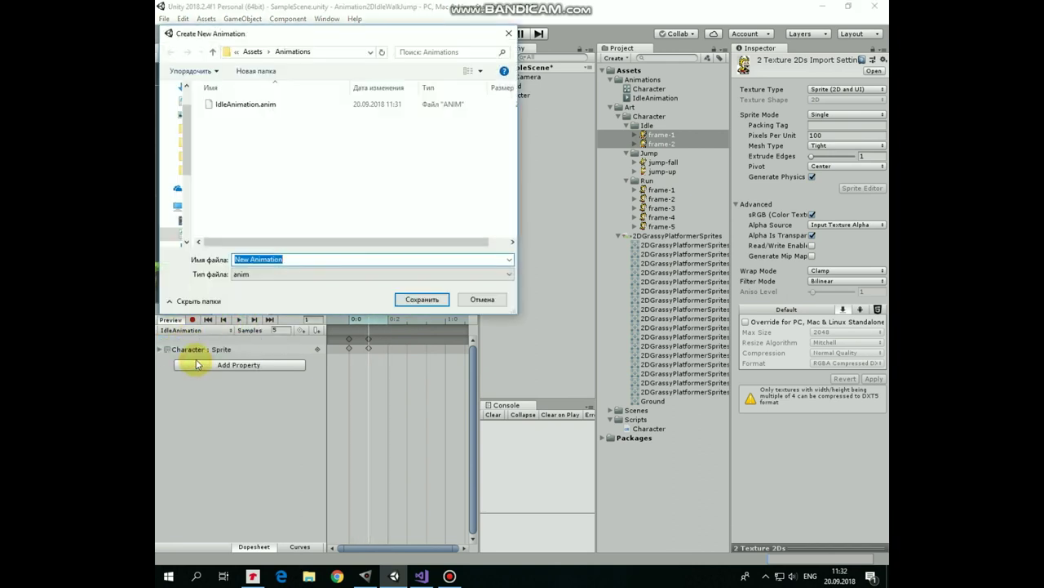
pyautogui.write('RunAnimation')
pyautogui.press('Return')
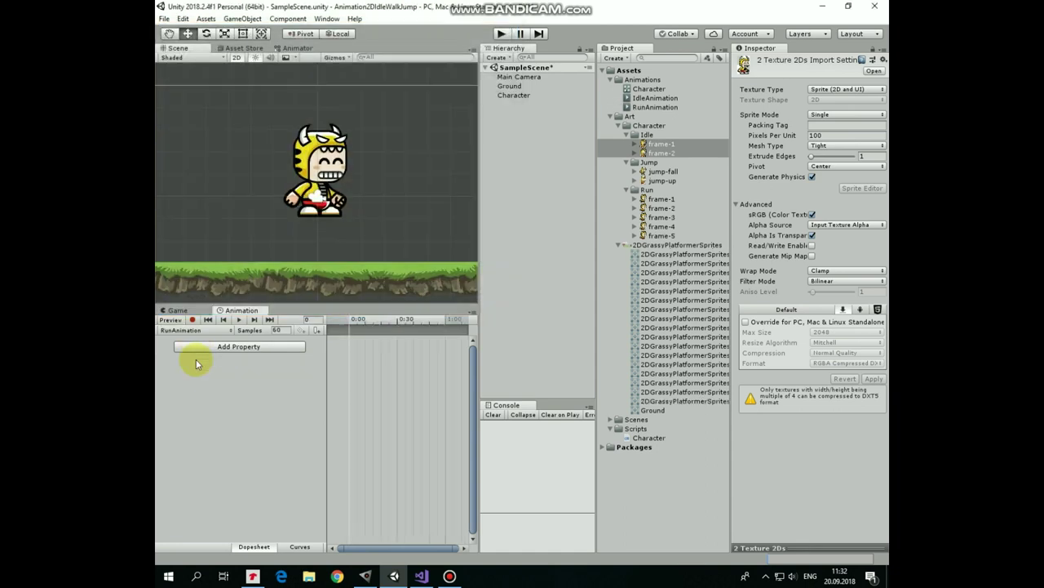
# Step: Add the five Run sprites, frame-1 to frame-5, to RunAnimation, preview it and set its samples to 10
pyautogui.click(661, 199)
pyautogui.keyDown('shift'); pyautogui.click(663, 236); pyautogui.keyUp('shift')
pyautogui.moveTo(663, 236); pyautogui.dragTo(408, 344)
pyautogui.click(240, 320)
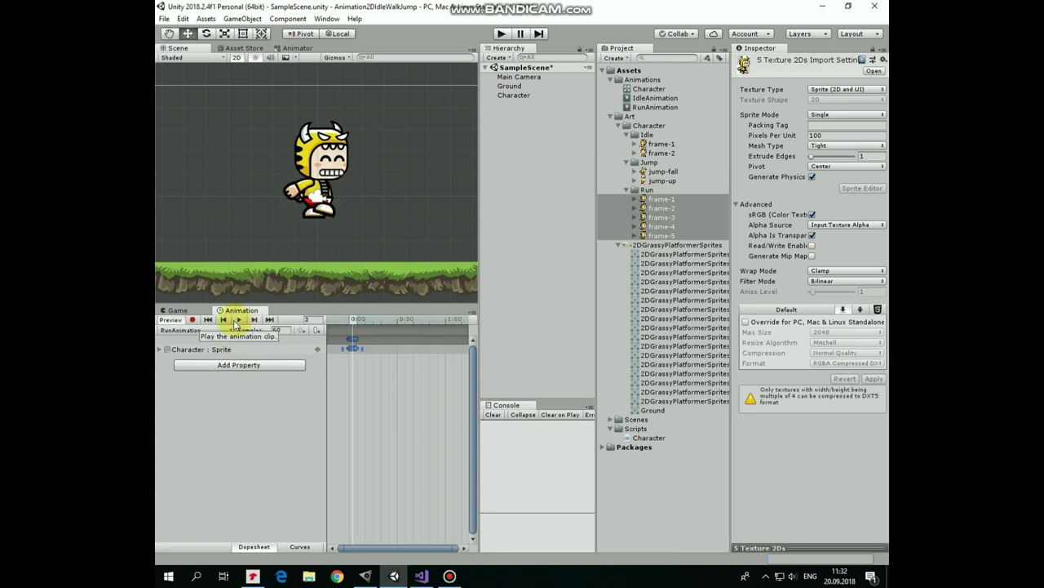
pyautogui.click(278, 330)
pyautogui.write('10')
pyautogui.press('Return')
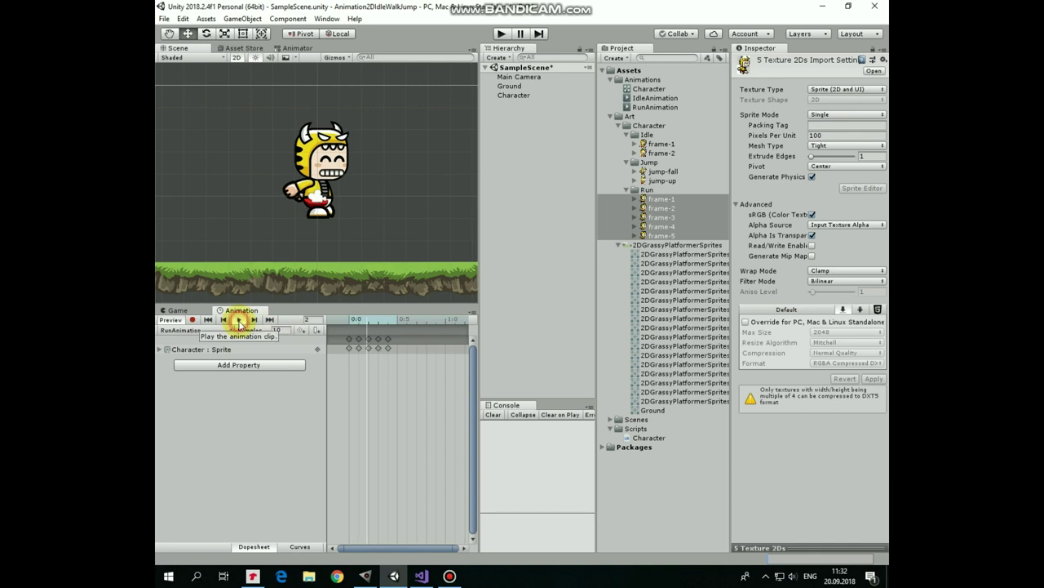
# Step: Create a new clip named JumpUpAnimation in the Animations folder
pyautogui.click(192, 330)
pyautogui.click(214, 370)
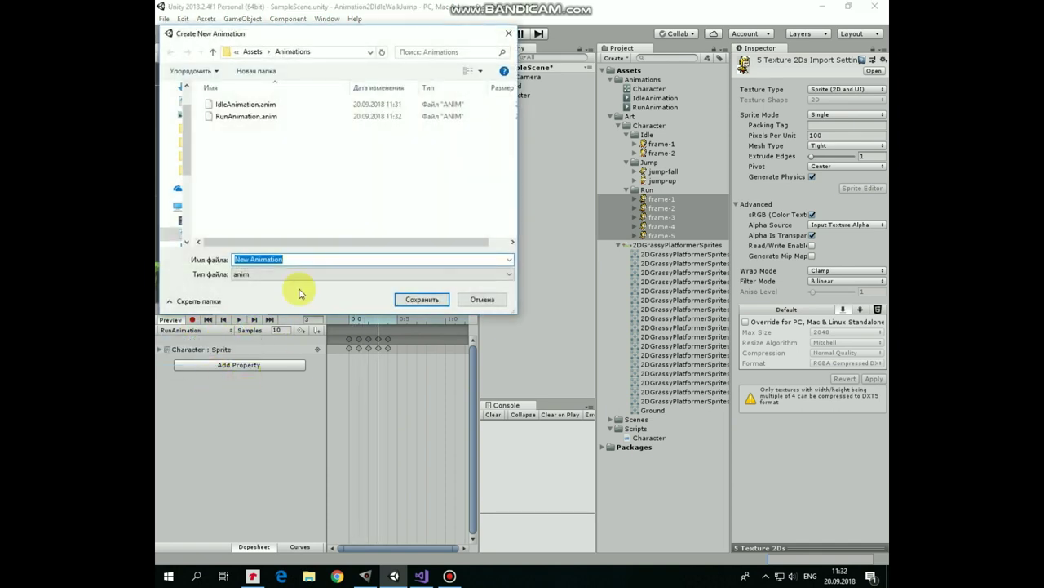
pyautogui.write('JumpUp')
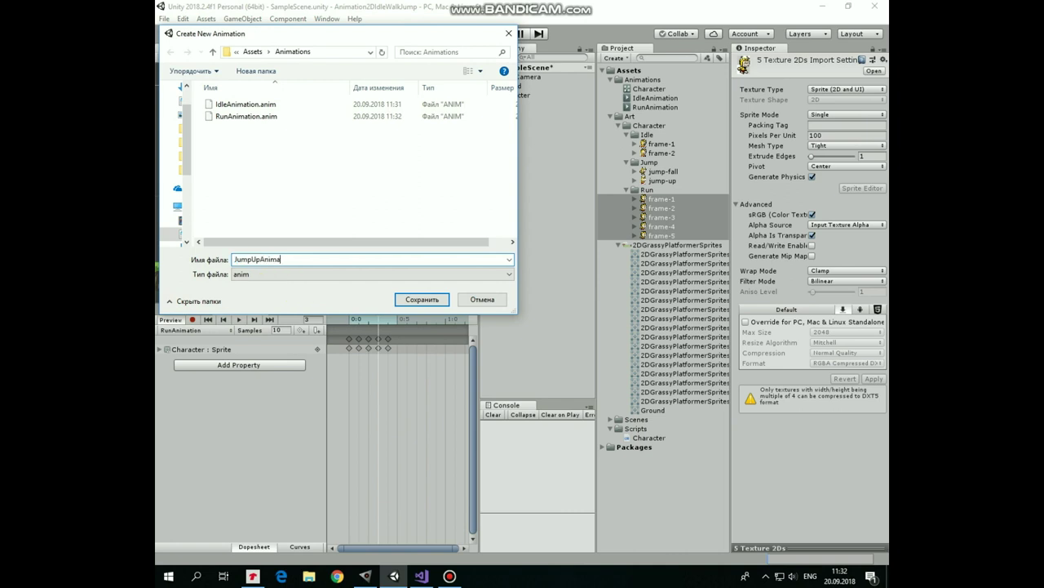
pyautogui.press('Return')
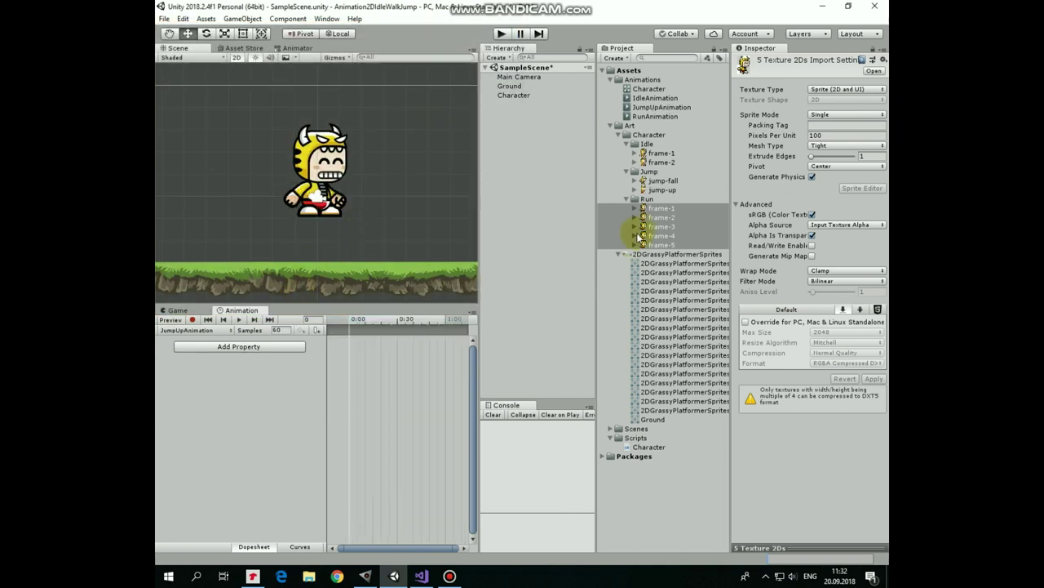
# Step: Add the jump-up sprite to JumpUpAnimation, set its samples to 1 and preview the clip
pyautogui.moveTo(663, 189); pyautogui.dragTo(354, 335)
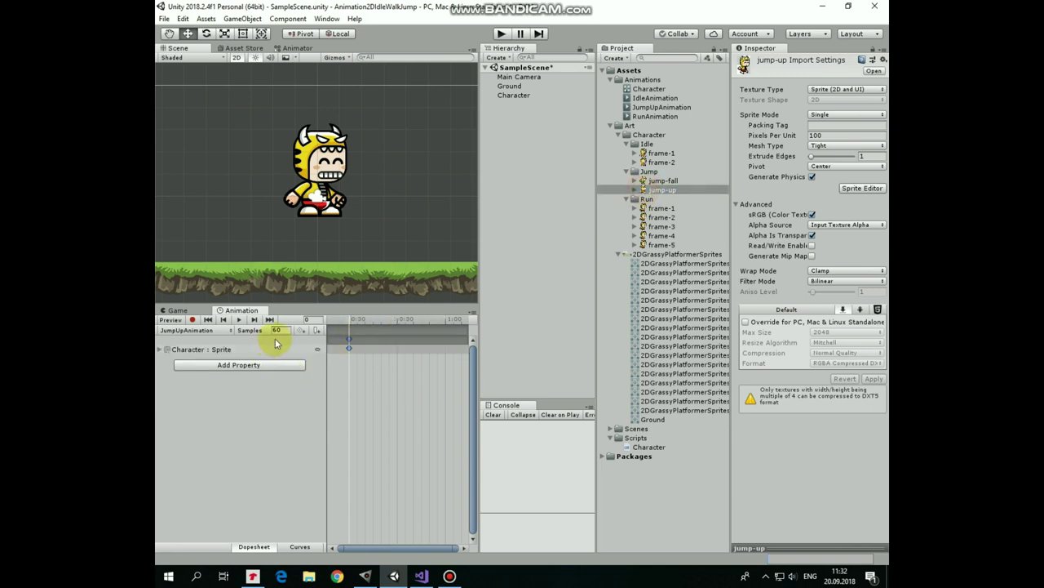
pyautogui.click(274, 329)
pyautogui.write('1')
pyautogui.press('Return')
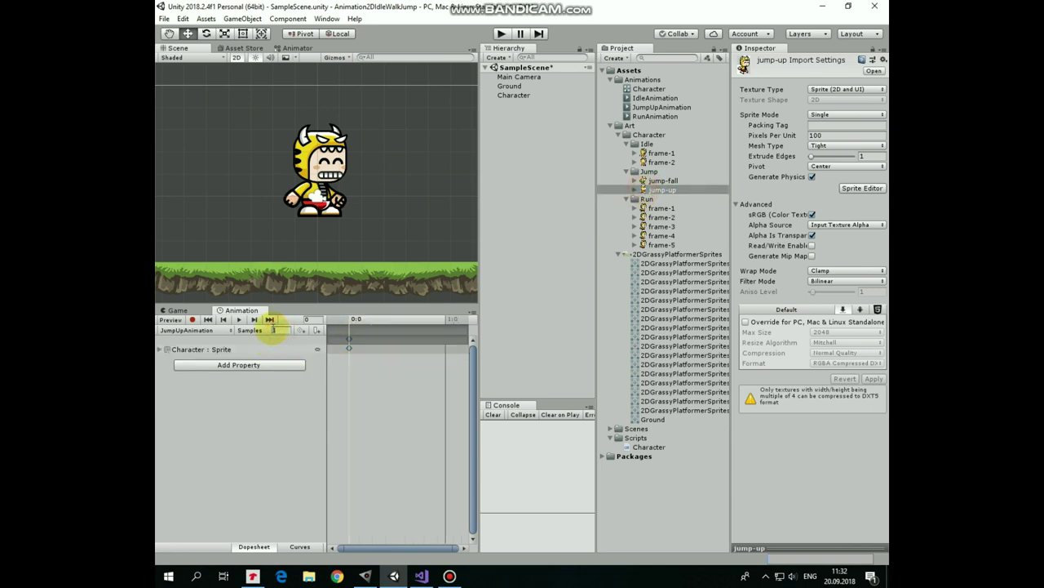
pyautogui.click(238, 319)
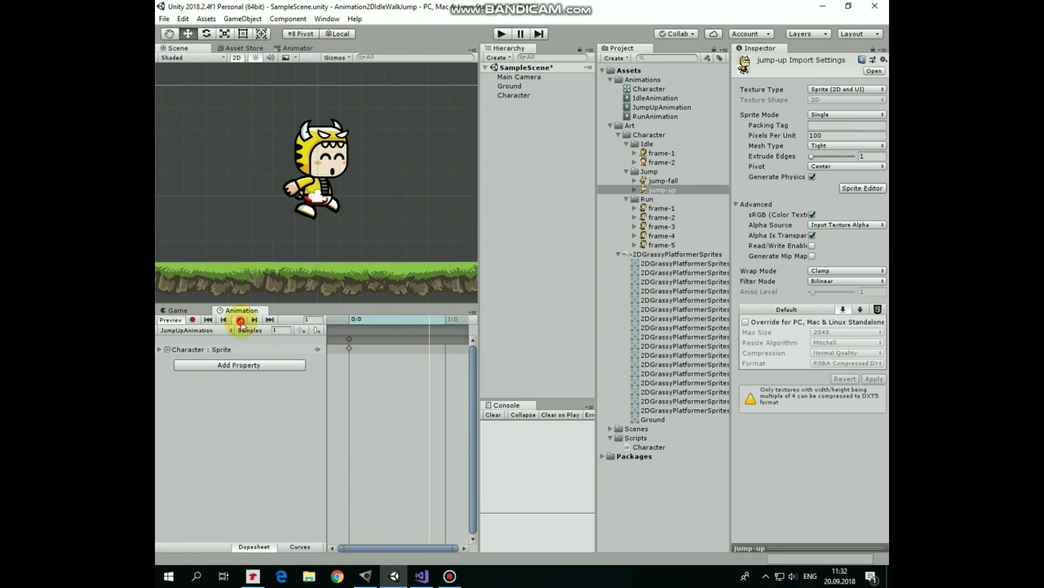
# Step: Create a new clip named JumpDownAnimation in the Animations folder, basing its file name on JumpUpAnimation
pyautogui.click(192, 331)
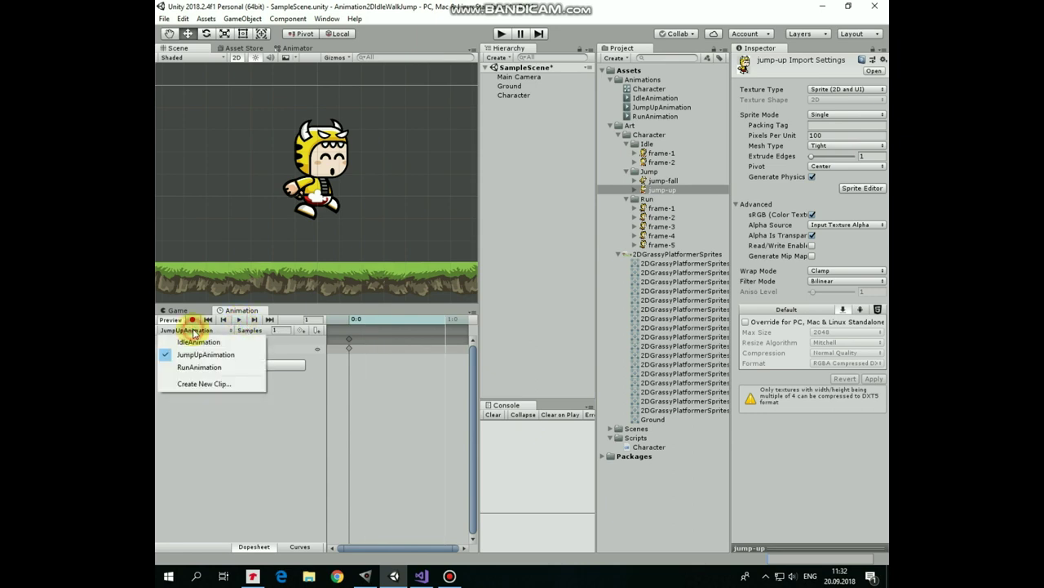
pyautogui.click(203, 383)
pyautogui.click(250, 116)
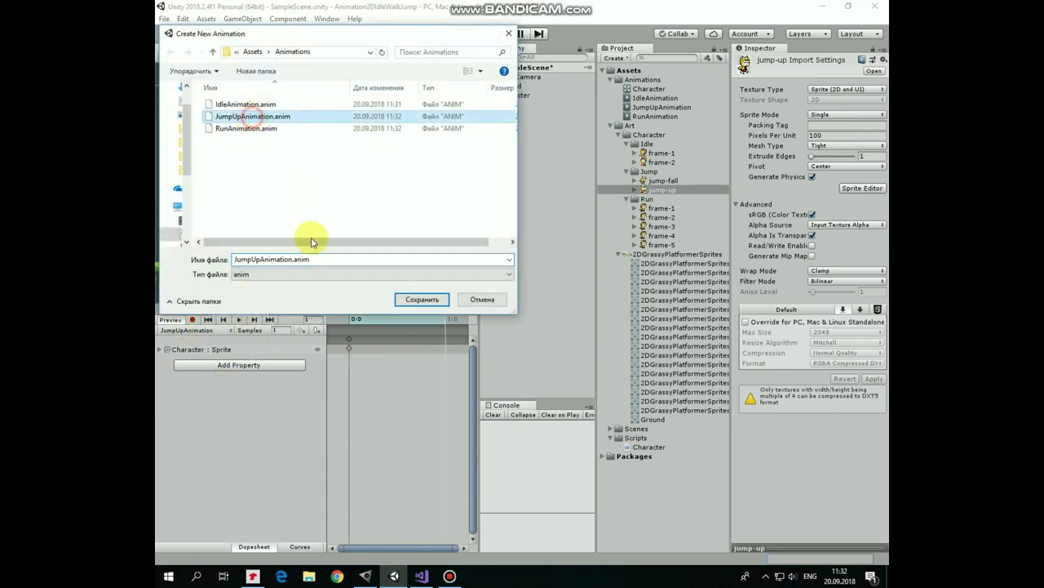
pyautogui.click(269, 260)
pyautogui.moveTo(251, 259); pyautogui.dragTo(261, 259)
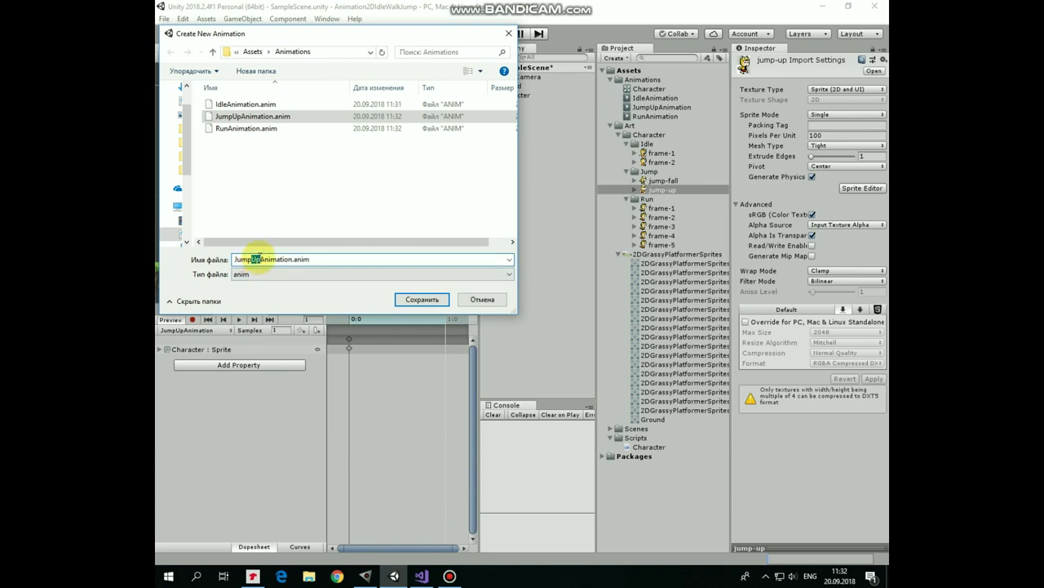
pyautogui.write('Down')
pyautogui.press('Return')
# Step: Add the jump-fall sprite to JumpDownAnimation and set its samples to 1
pyautogui.click(666, 190)
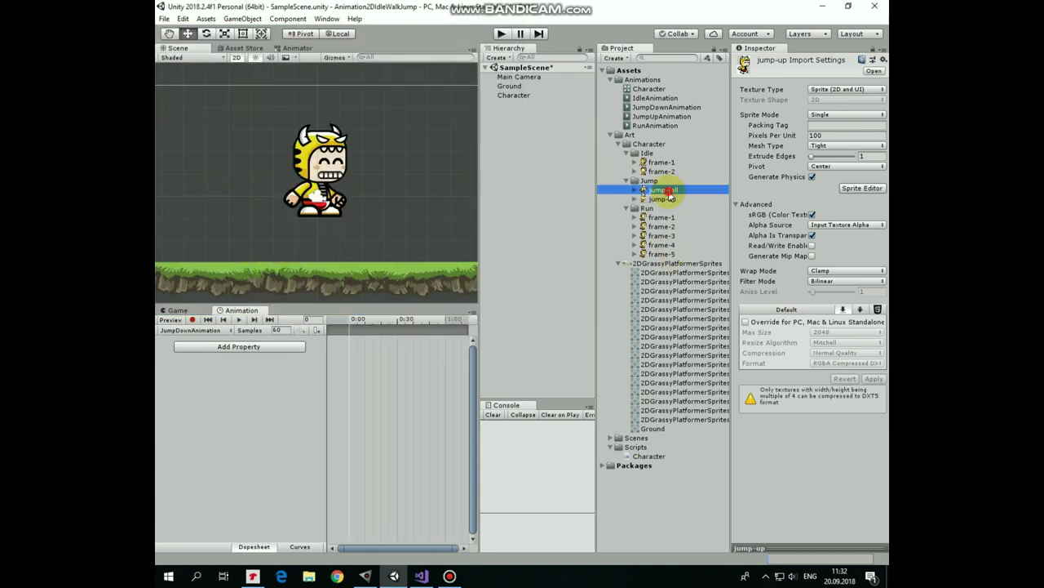
pyautogui.moveTo(667, 194); pyautogui.dragTo(355, 337)
pyautogui.click(278, 329)
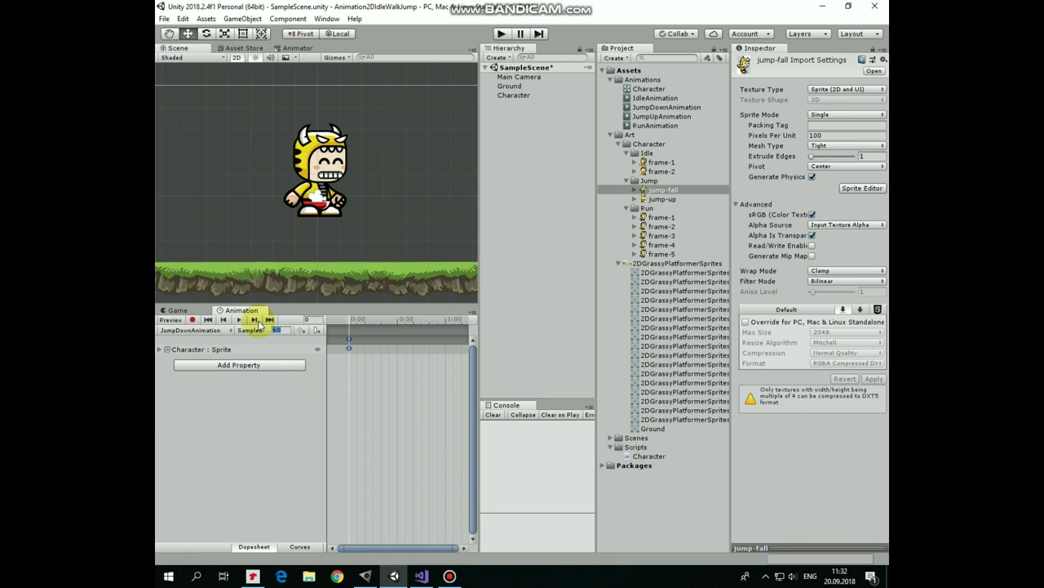
pyautogui.write('1')
pyautogui.press('Return')
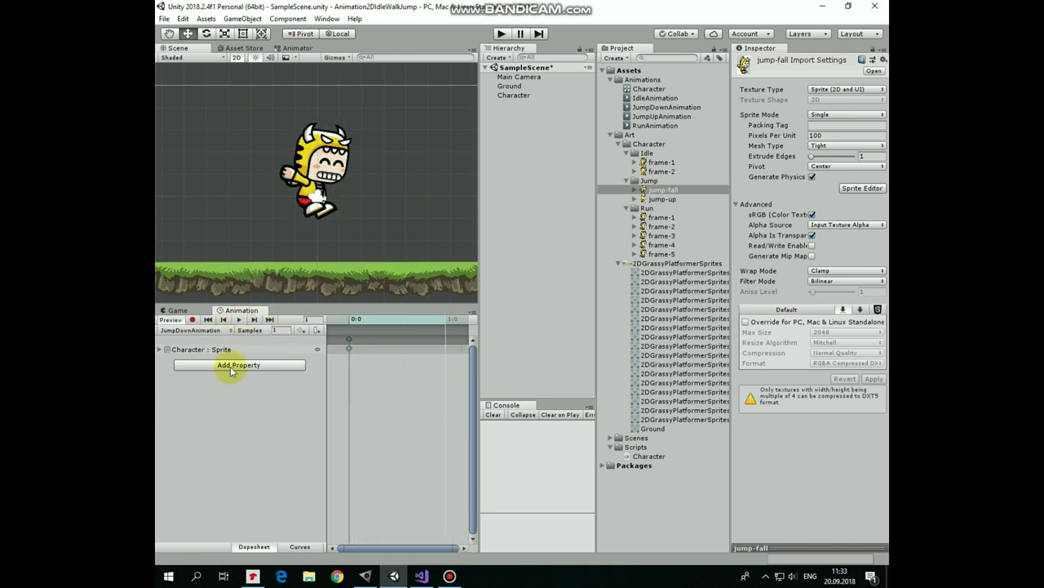
# Step: Select the Character object and open its state machine in the Animator window
pyautogui.click(510, 96)
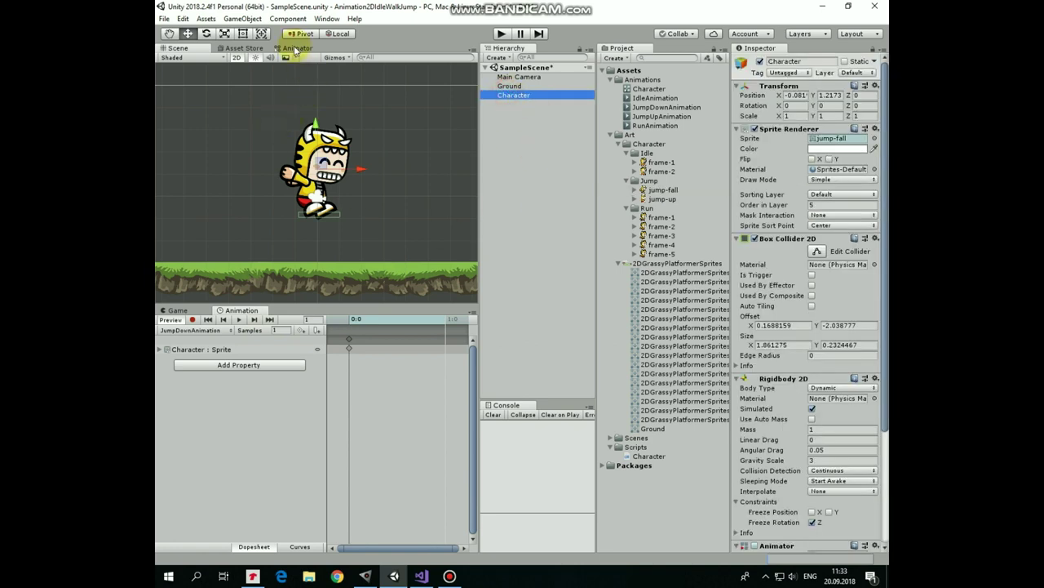
pyautogui.click(329, 21)
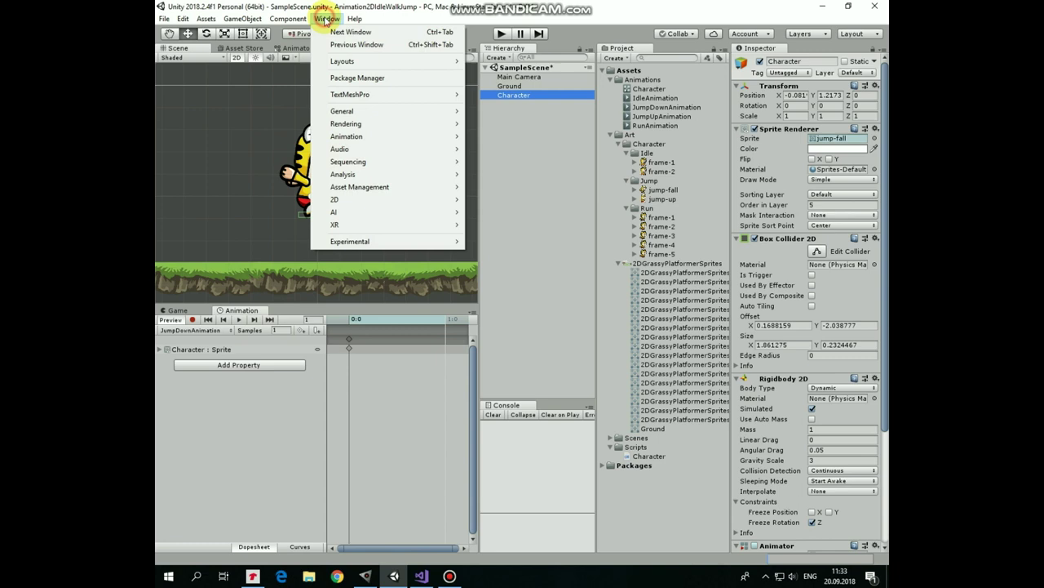
pyautogui.moveTo(390, 143)
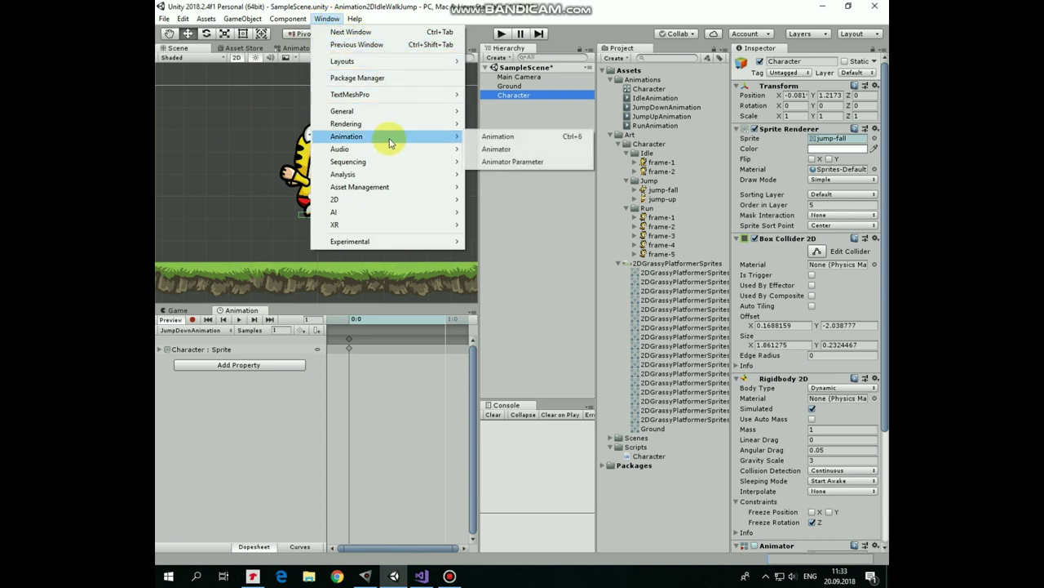
pyautogui.click(517, 150)
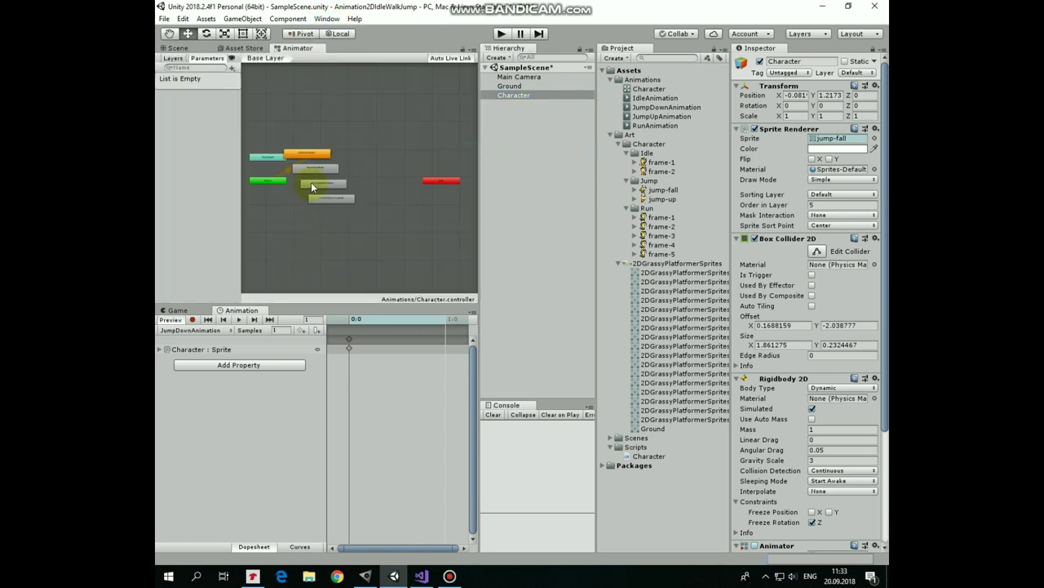
# Step: Rearrange the state graph with Entry above Any State, RunAnimation and JumpUpAnimation side by side under IdleAnimation, and JumpDownAnimation below them
pyautogui.scroll(4, 287, 178)
pyautogui.scroll(-3, 326, 175)
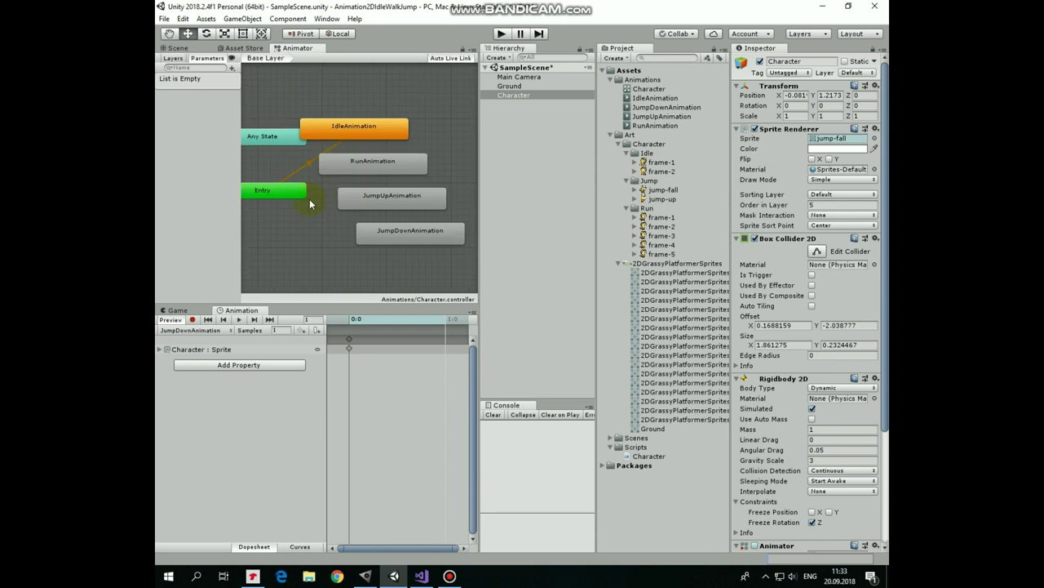
pyautogui.moveTo(310, 198); pyautogui.dragTo(331, 198, button='middle')
pyautogui.moveTo(304, 174); pyautogui.dragTo(294, 82)
pyautogui.moveTo(394, 145); pyautogui.dragTo(330, 183)
pyautogui.moveTo(412, 180); pyautogui.dragTo(437, 169)
pyautogui.moveTo(441, 218); pyautogui.dragTo(405, 237)
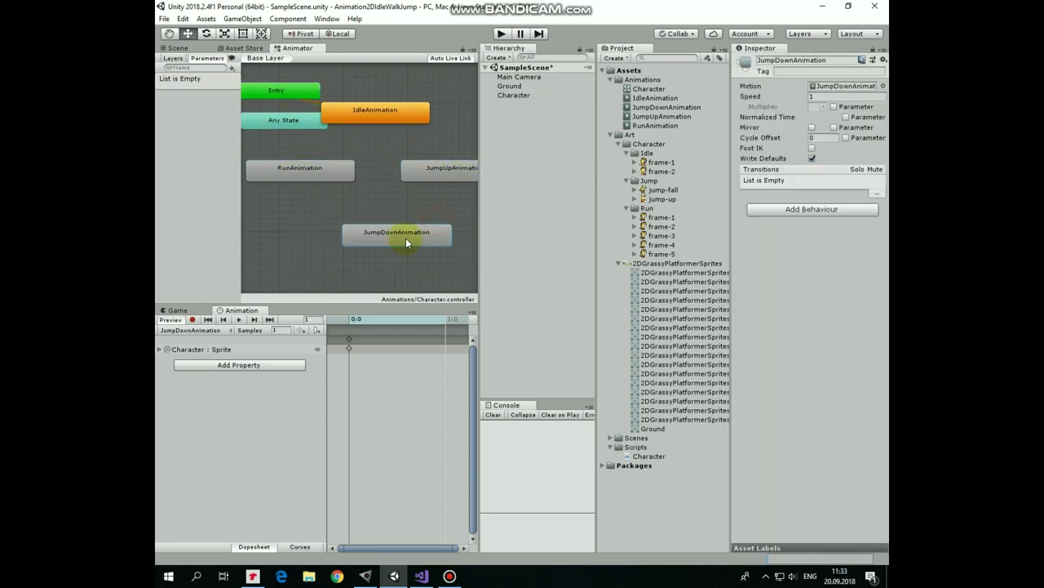
pyautogui.moveTo(373, 109); pyautogui.dragTo(388, 103)
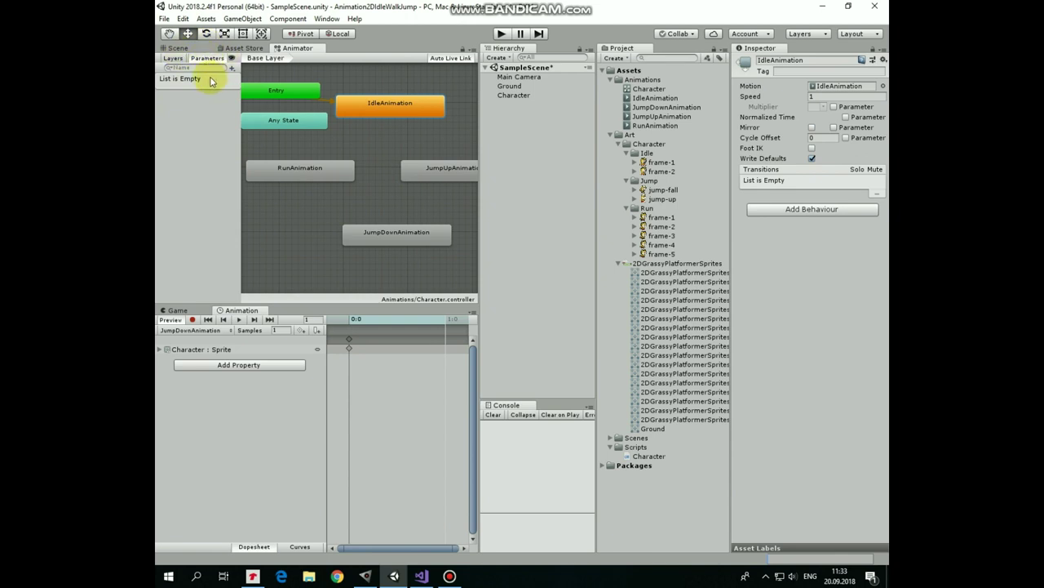
# Step: Add a Bool parameter named isRunning to the Character's Animator controller
pyautogui.click(231, 69)
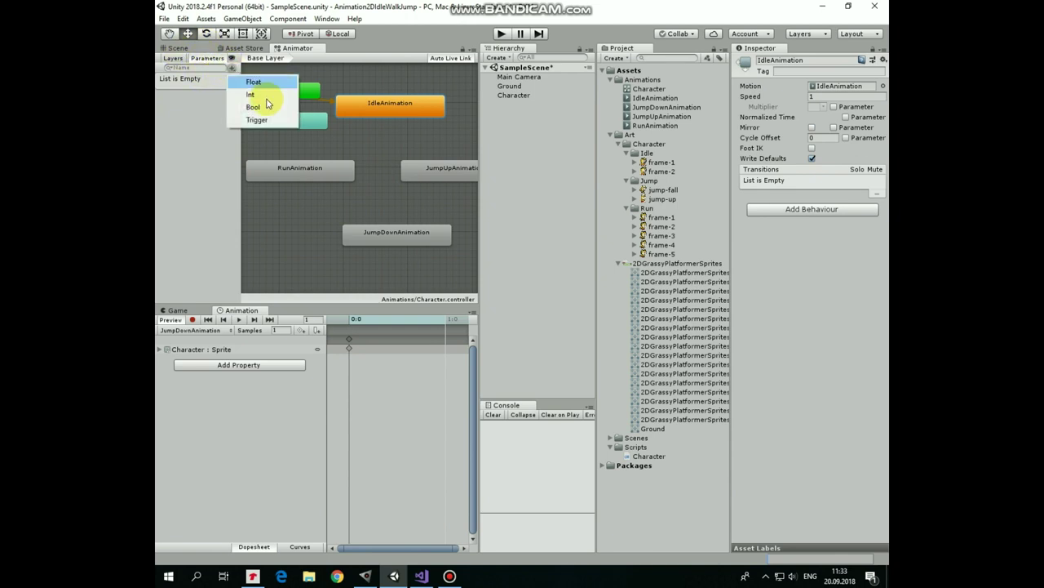
pyautogui.click(261, 105)
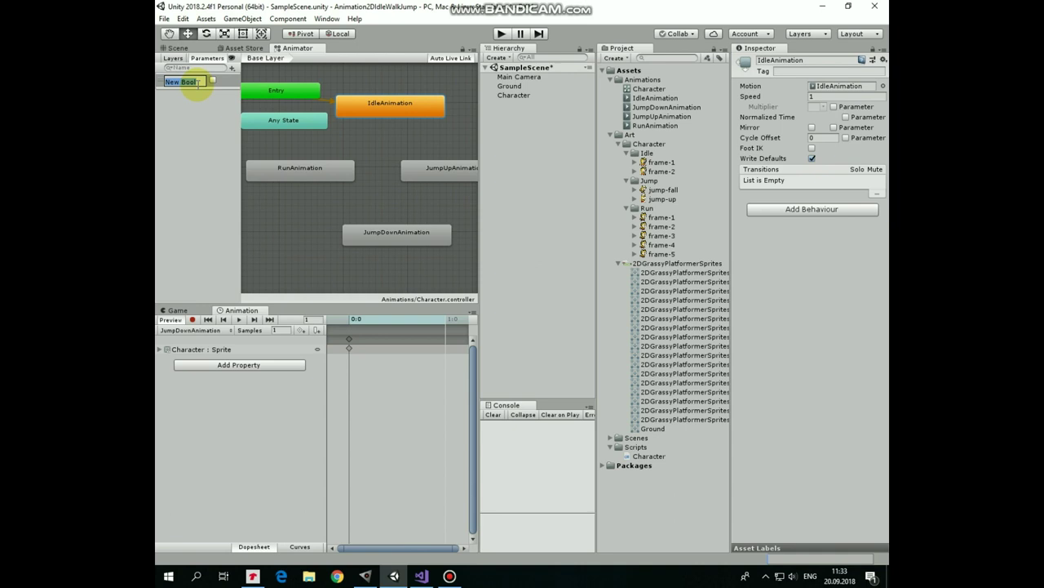
pyautogui.write('isRunning')
pyautogui.press('Return')
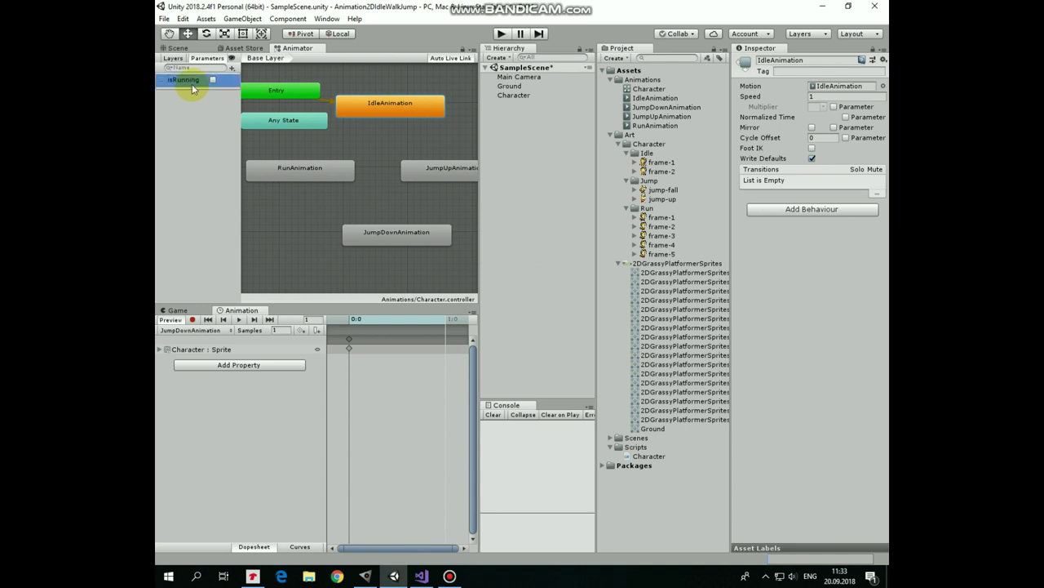
# Step: Add two more Bool parameters named isJumping and isFalling to the Animator controller
pyautogui.click(232, 68)
pyautogui.click(253, 105)
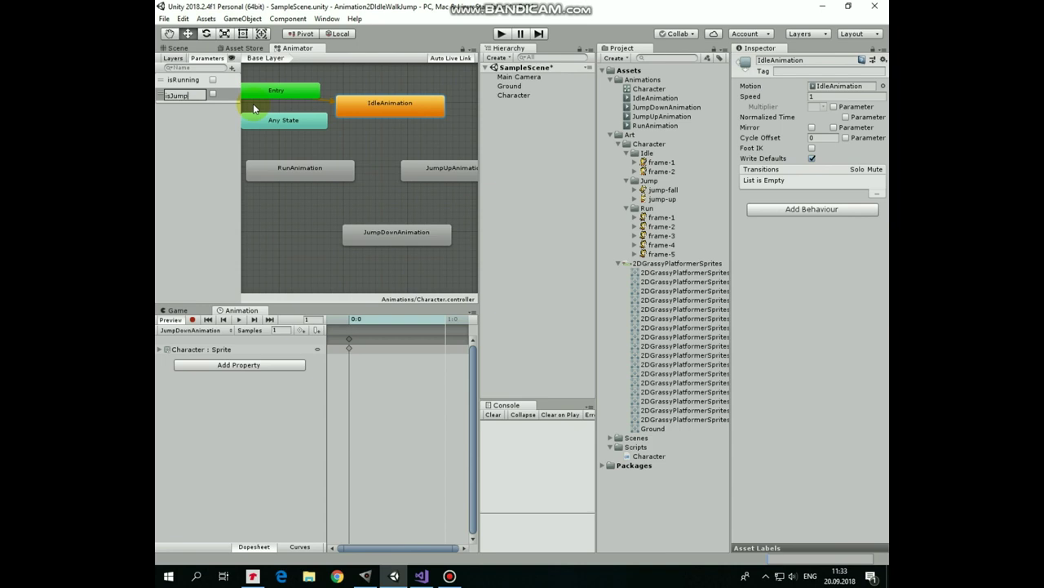
pyautogui.press('Return')
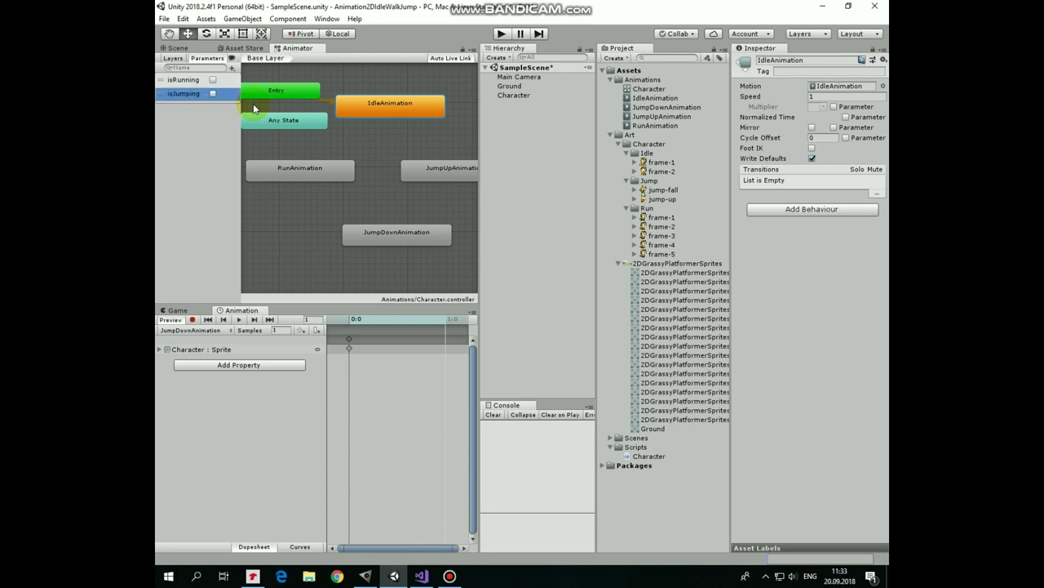
pyautogui.click(232, 68)
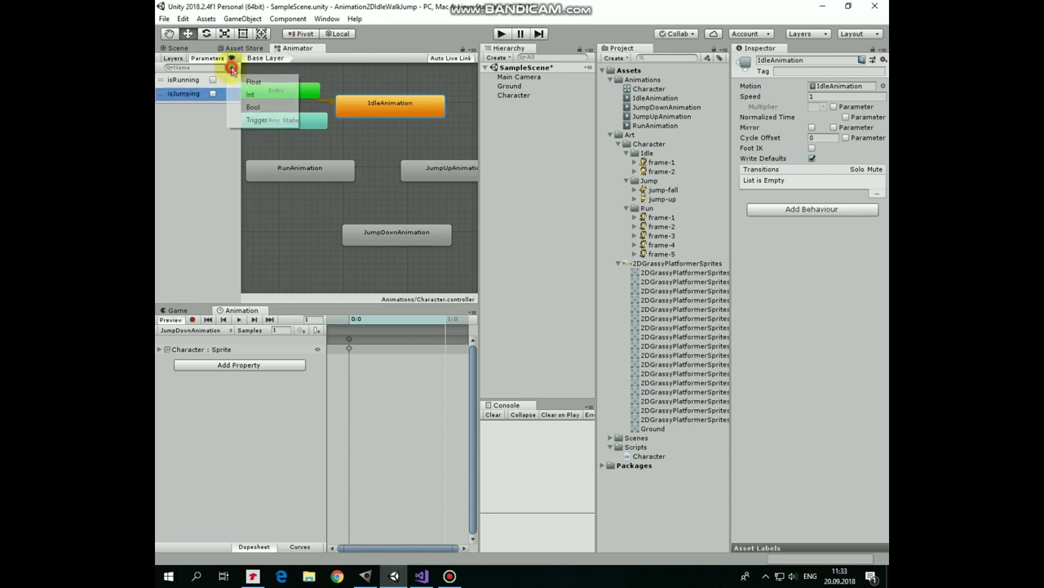
pyautogui.click(253, 105)
pyautogui.write('is')
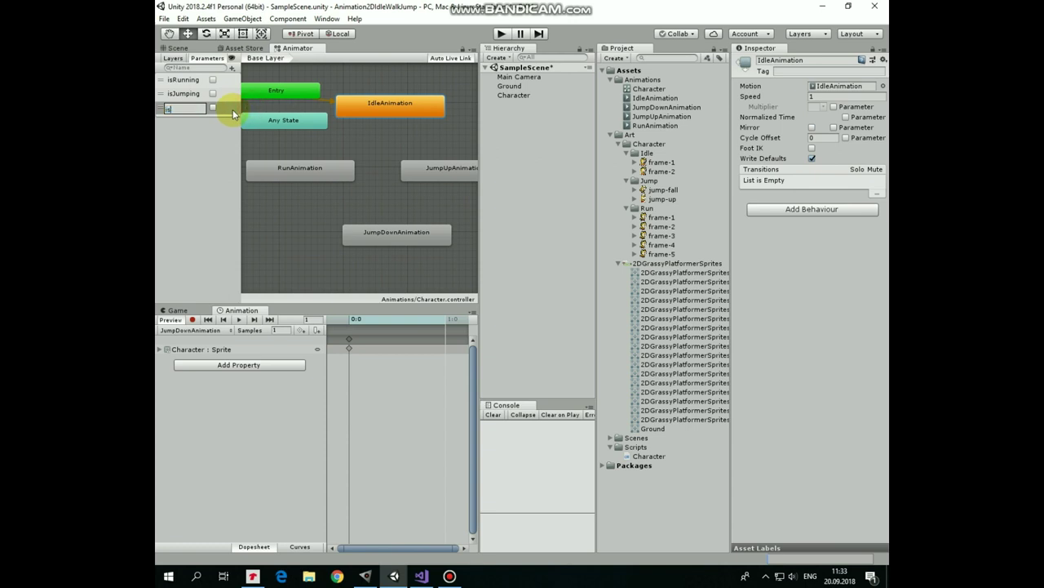
pyautogui.write('Falling')
pyautogui.press('Return')
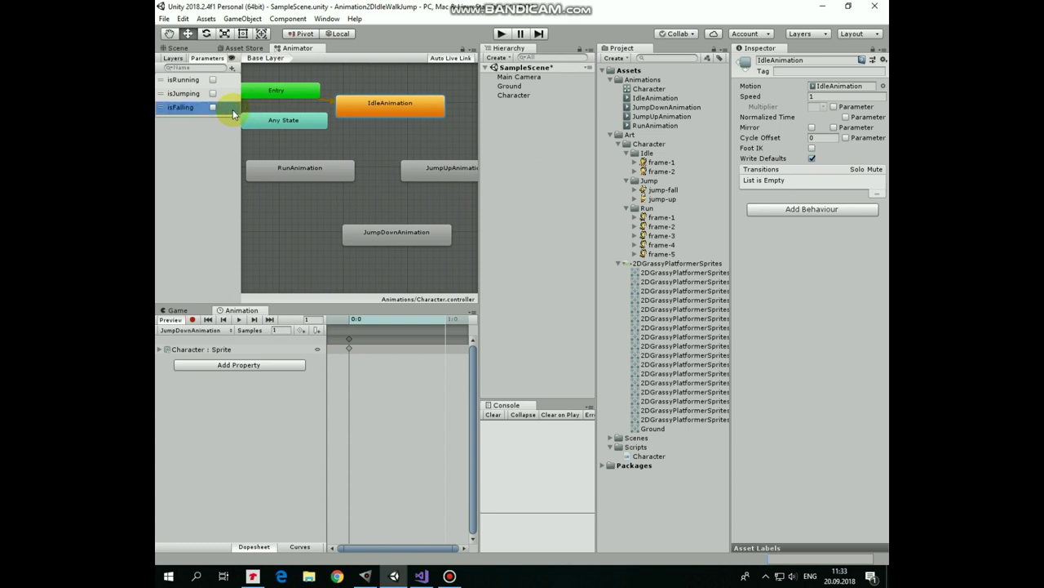
# Step: Create a transition from IdleAnimation to RunAnimation with the condition isRunning set to true
pyautogui.rightClick(385, 106)
pyautogui.click(412, 112)
pyautogui.click(297, 169)
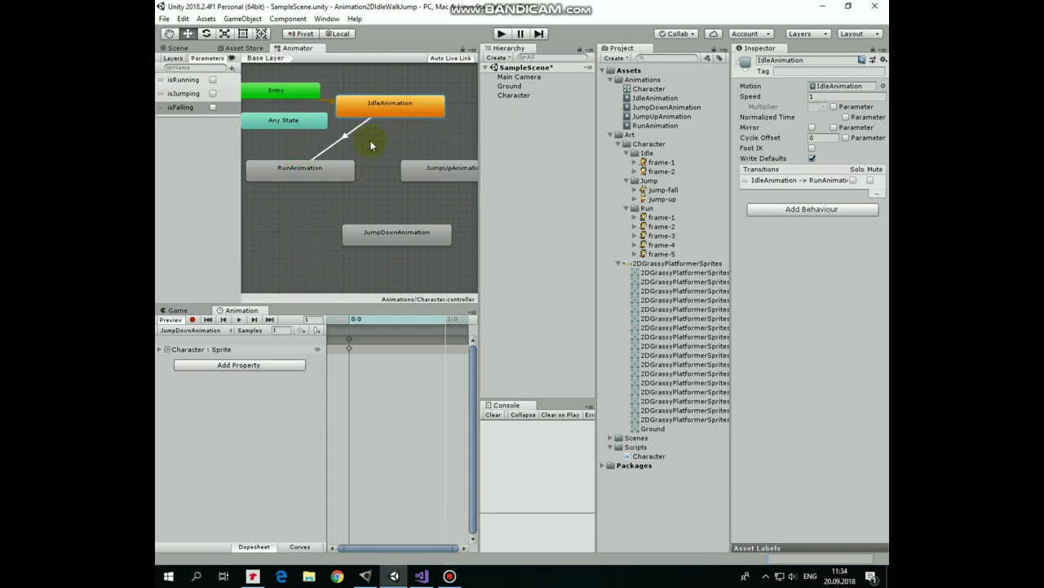
pyautogui.click(344, 140)
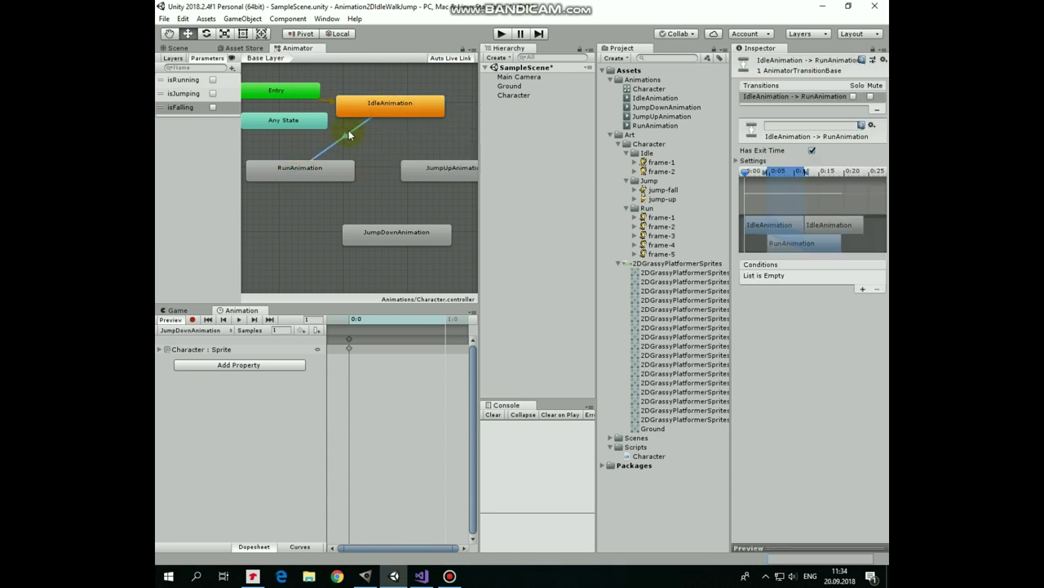
pyautogui.click(862, 288)
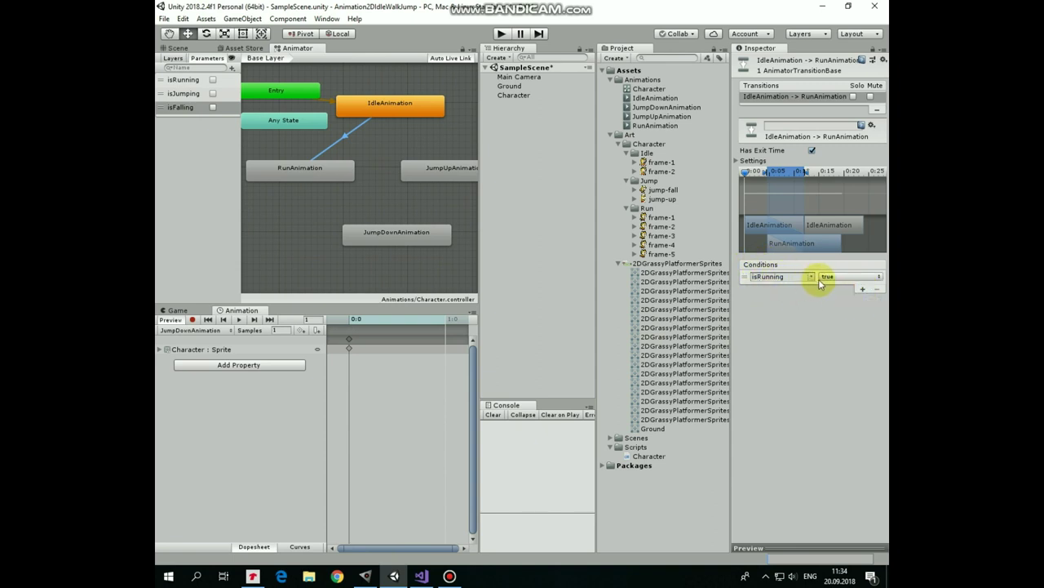
# Step: Turn off Has Exit Time for the IdleAnimation to RunAnimation transition and set its Transition Duration to 0
pyautogui.click(811, 150)
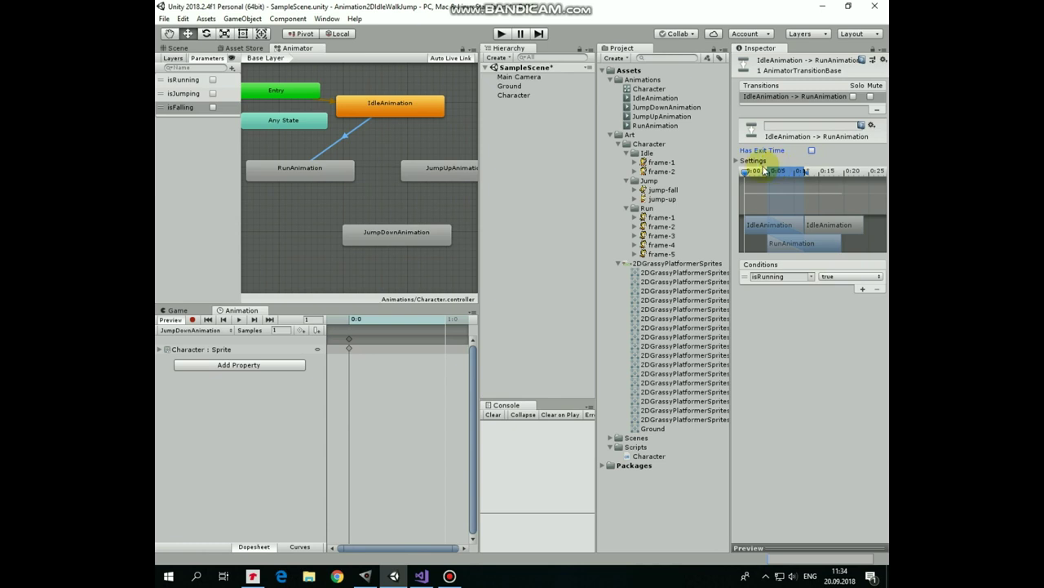
pyautogui.click(743, 161)
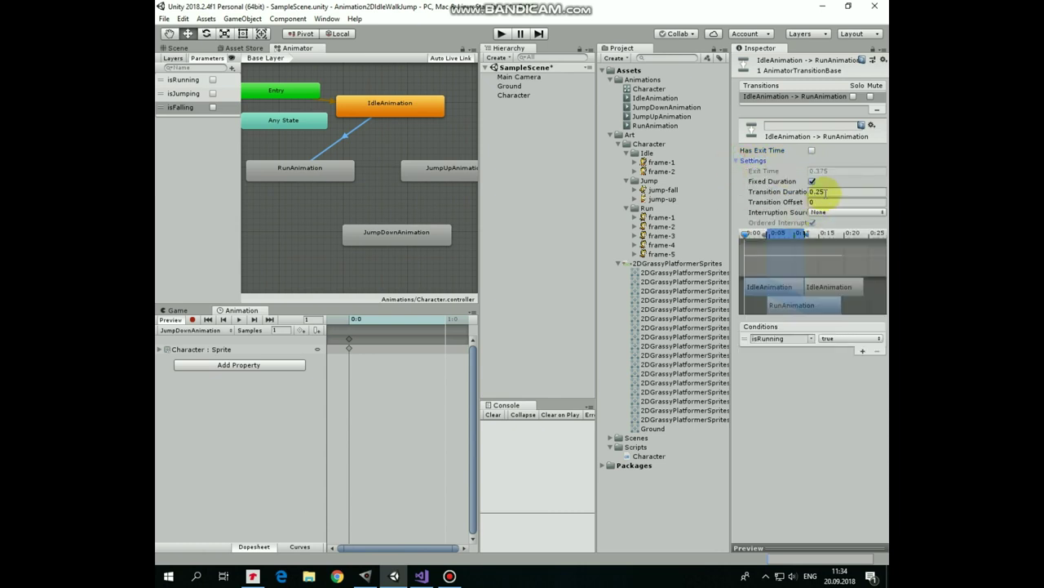
pyautogui.click(819, 191)
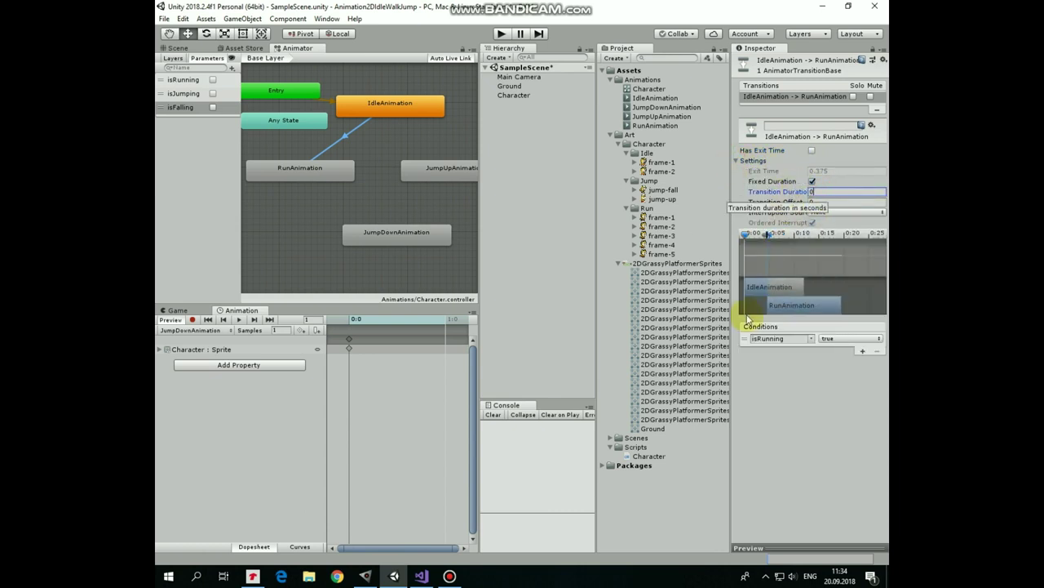
pyautogui.write('0')
# Step: Create a transition from RunAnimation back to IdleAnimation with the condition isRunning set to false
pyautogui.rightClick(311, 176)
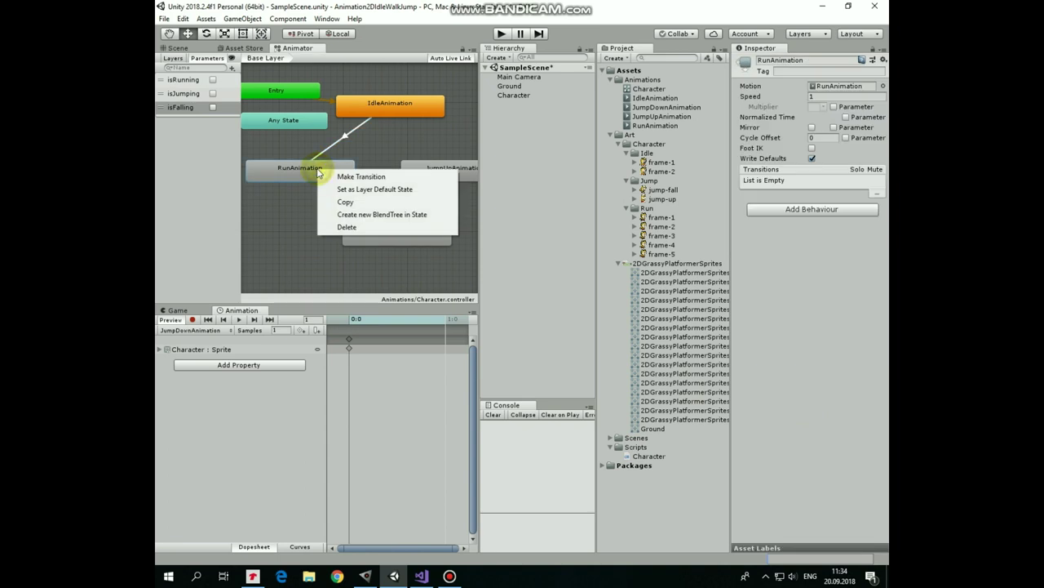
pyautogui.click(343, 174)
pyautogui.click(396, 110)
pyautogui.click(347, 145)
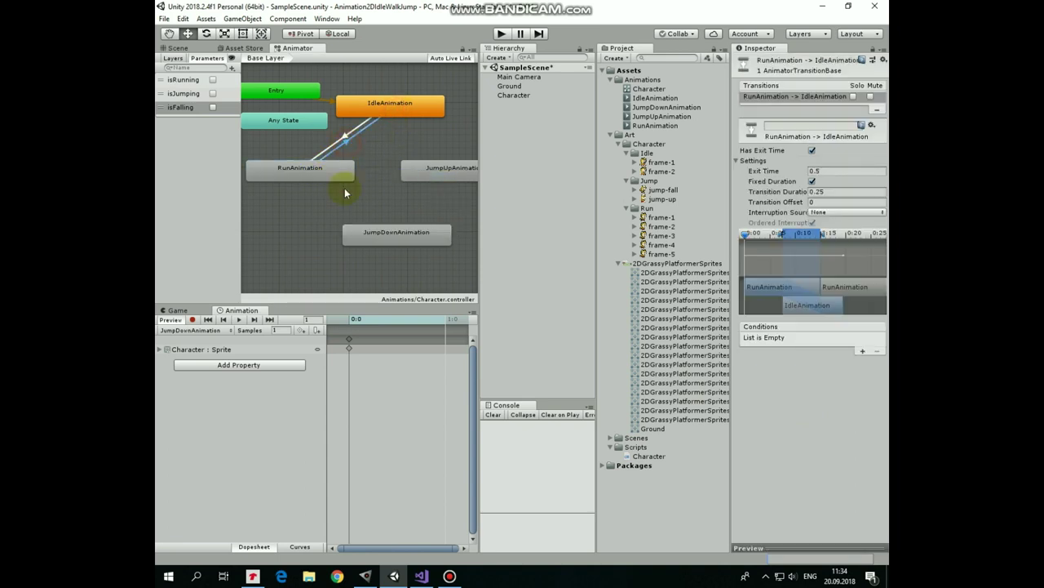
pyautogui.click(865, 351)
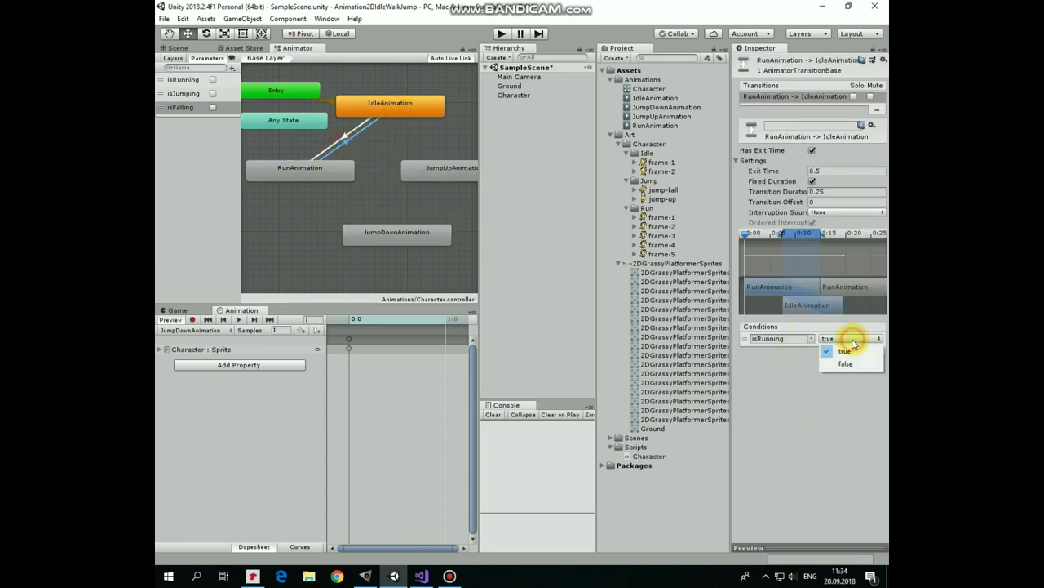
# Step: Turn off Has Exit Time for the RunAnimation to IdleAnimation transition and set its Transition Duration to 0
pyautogui.click(811, 150)
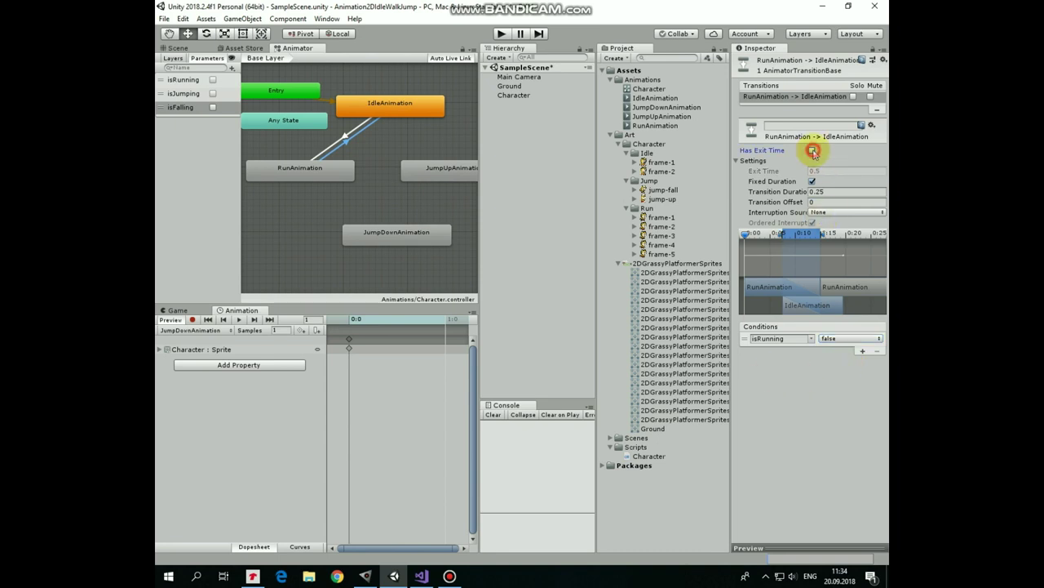
pyautogui.click(829, 191)
pyautogui.write('0')
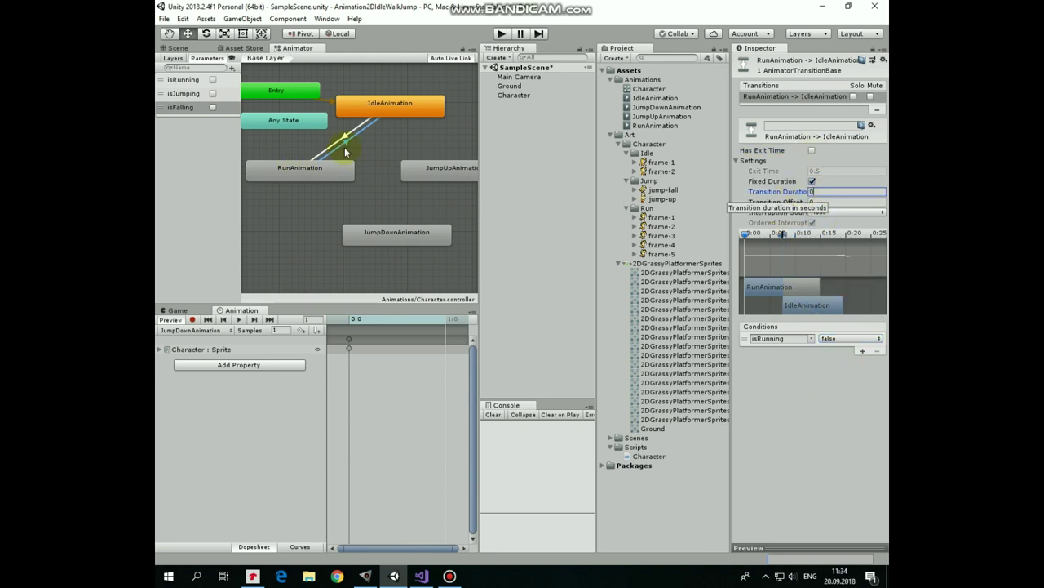
# Step: Create a transition from IdleAnimation to JumpUpAnimation
pyautogui.moveTo(410, 219); pyautogui.dragTo(390, 219, button='middle')
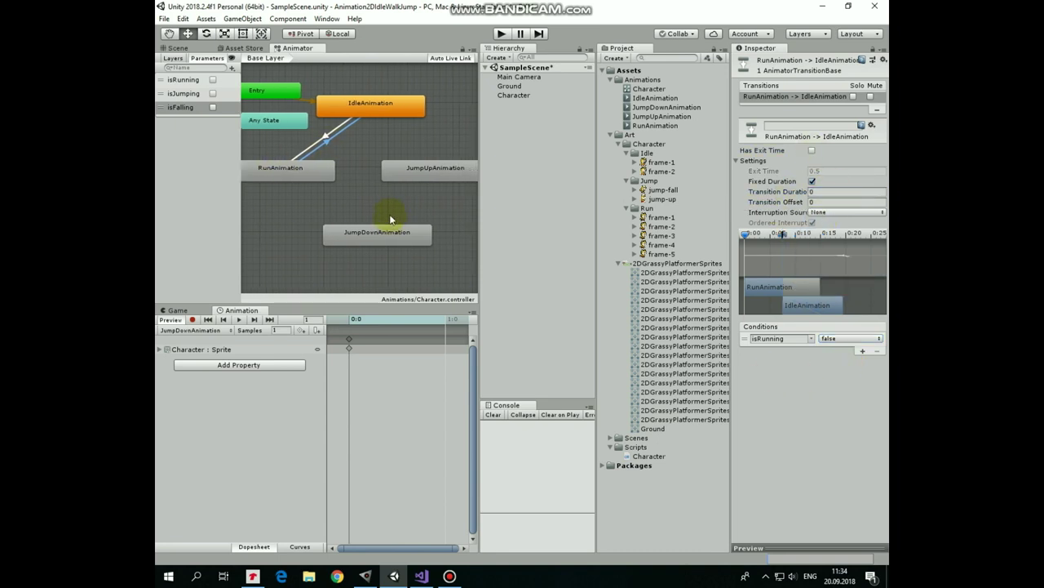
pyautogui.rightClick(384, 117)
pyautogui.click(408, 124)
pyautogui.click(425, 171)
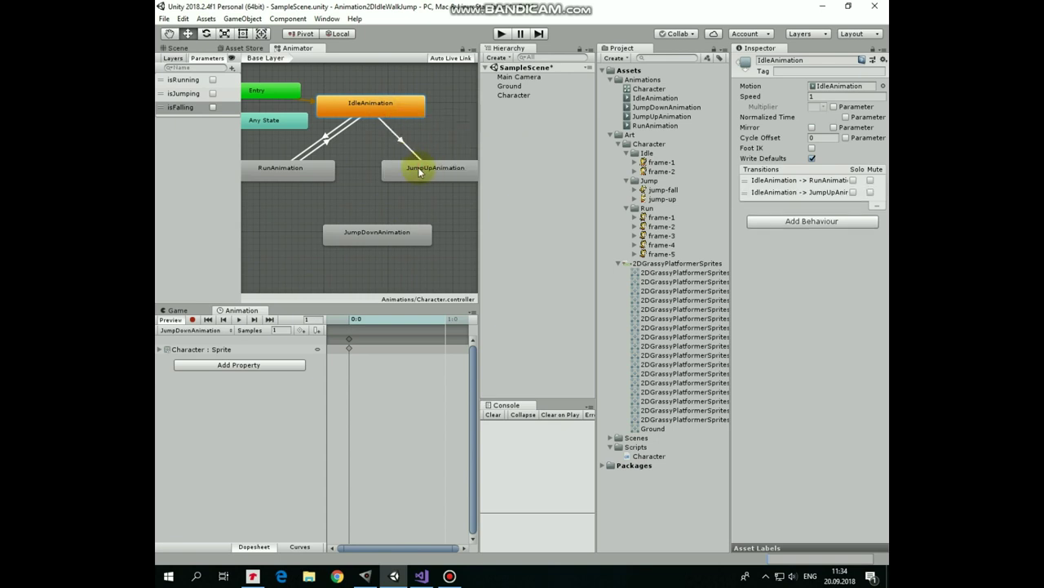
# Step: Give the IdleAnimation to JumpUpAnimation transition the condition isJumping true, with Has Exit Time off and a Transition Duration of 0
pyautogui.click(402, 141)
pyautogui.click(863, 351)
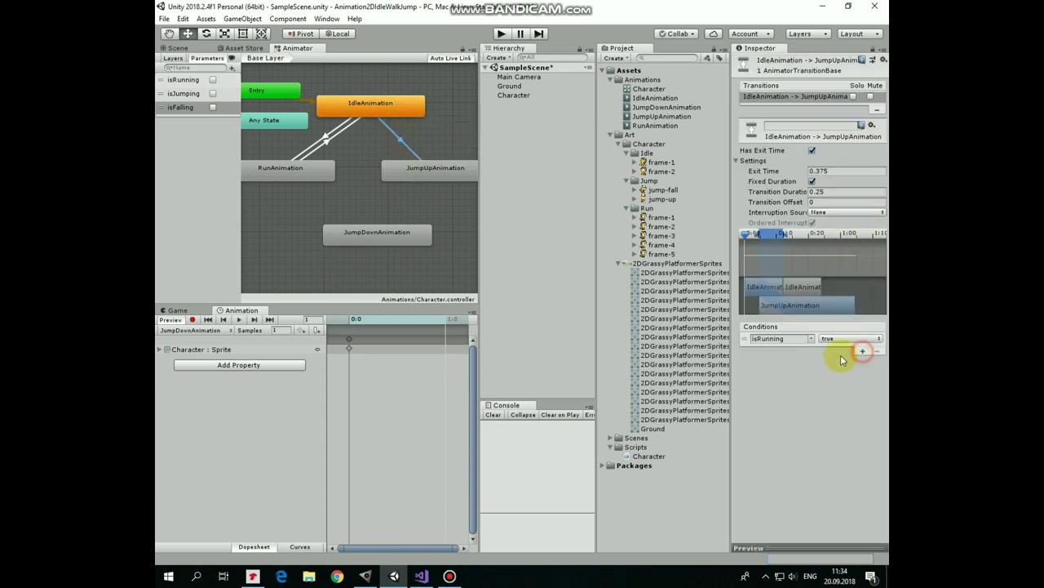
pyautogui.click(806, 339)
pyautogui.click(833, 363)
pyautogui.click(812, 150)
pyautogui.moveTo(807, 191); pyautogui.dragTo(796, 191)
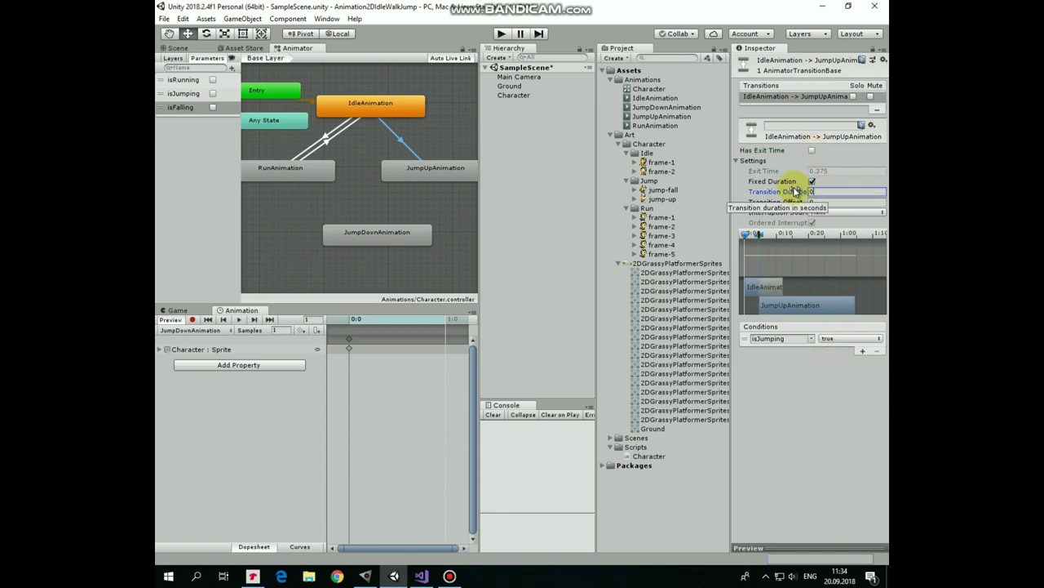
# Step: Create a transition from JumpUpAnimation to JumpDownAnimation with the condition isFalling set to true
pyautogui.rightClick(426, 170)
pyautogui.click(454, 177)
pyautogui.click(381, 236)
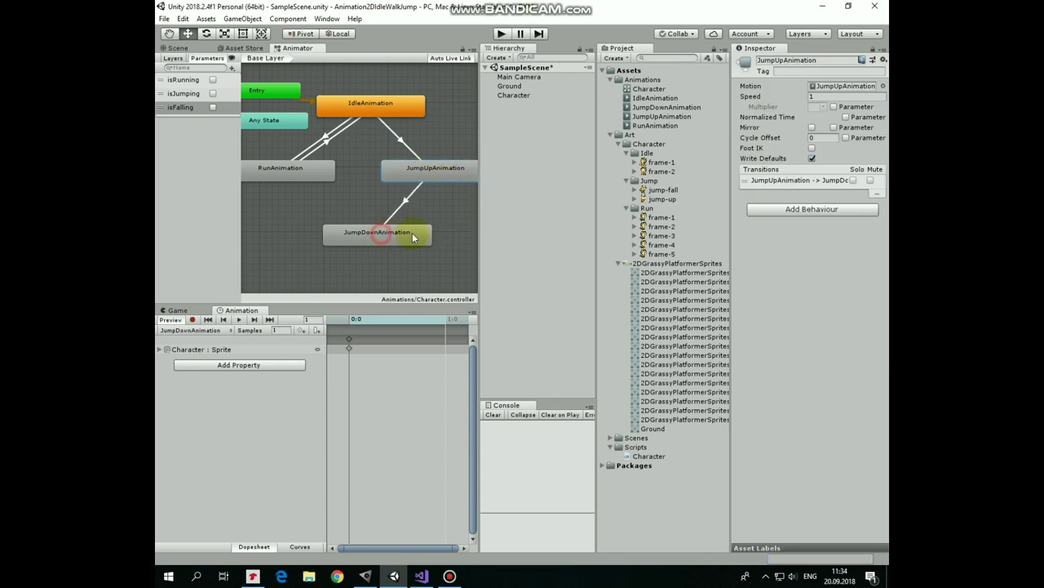
pyautogui.click(397, 214)
pyautogui.click(863, 353)
pyautogui.click(811, 337)
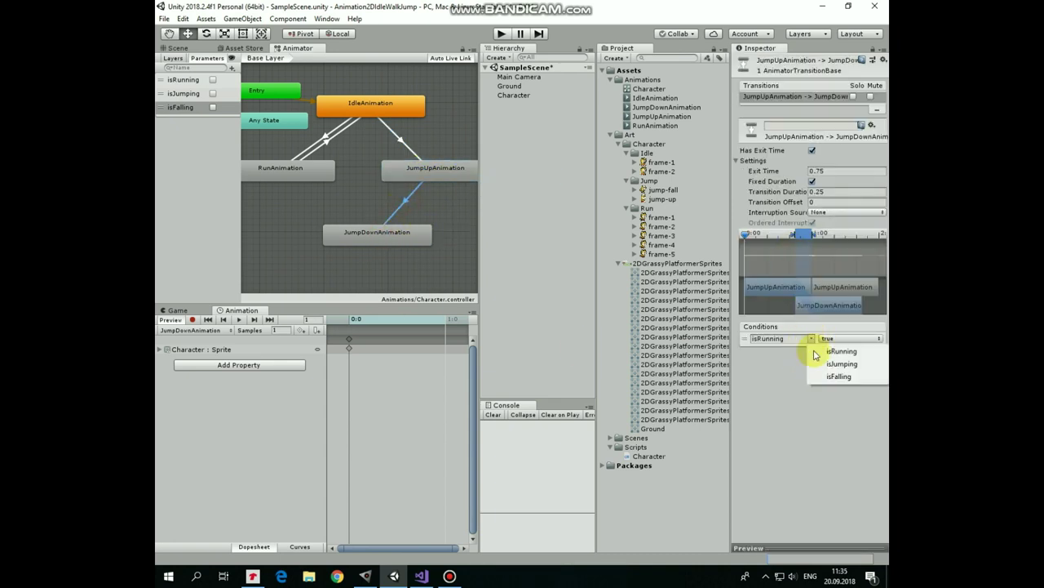
pyautogui.click(836, 376)
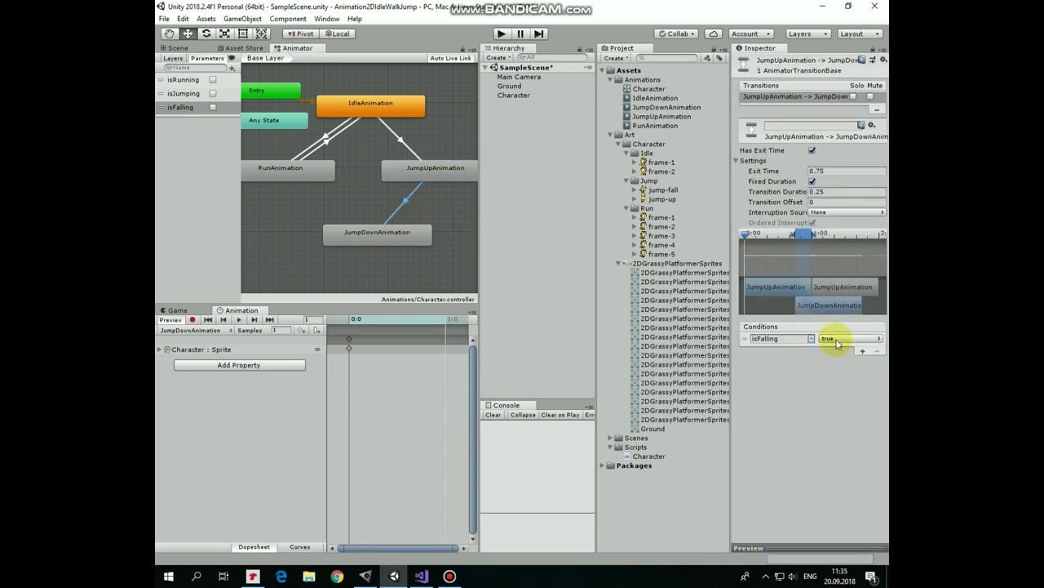
# Step: Create a transition from JumpDownAnimation to RunAnimation and select it to show its settings
pyautogui.rightClick(373, 236)
pyautogui.click(417, 242)
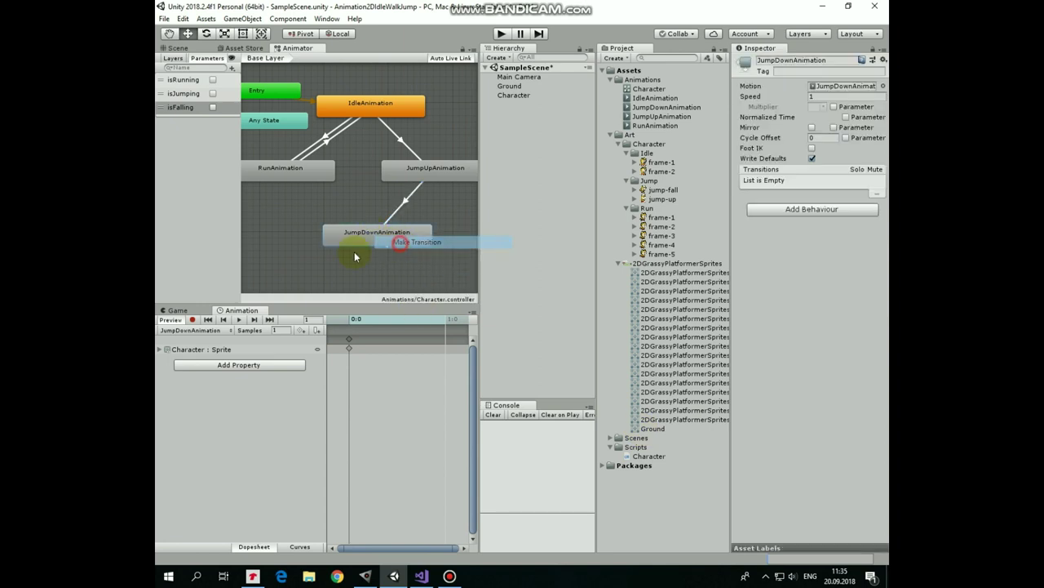
pyautogui.click(277, 170)
pyautogui.click(333, 204)
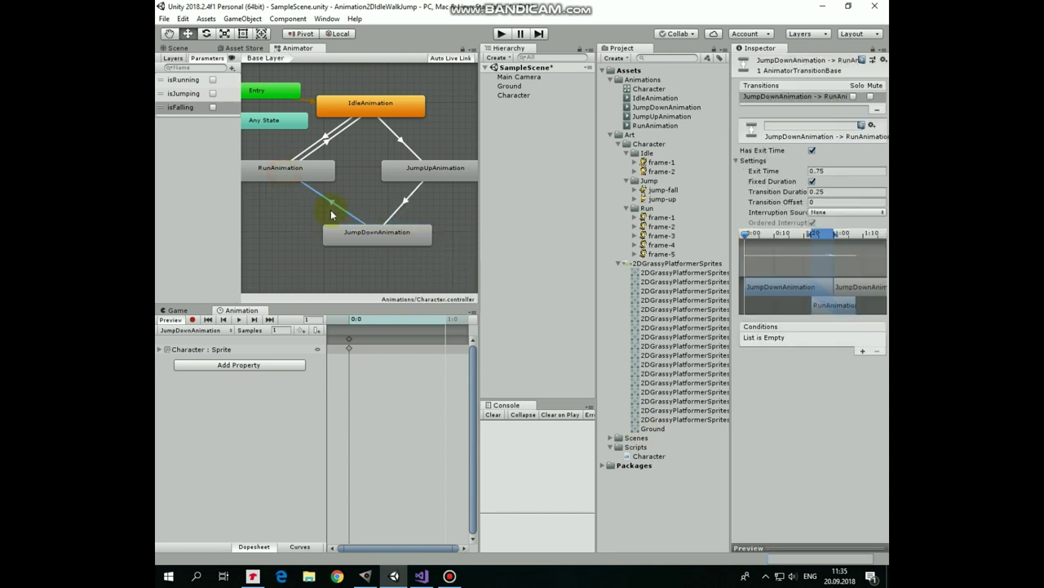
# Step: Add the condition isFalling false to the JumpDownAnimation to RunAnimation transition
pyautogui.click(862, 351)
pyautogui.click(811, 339)
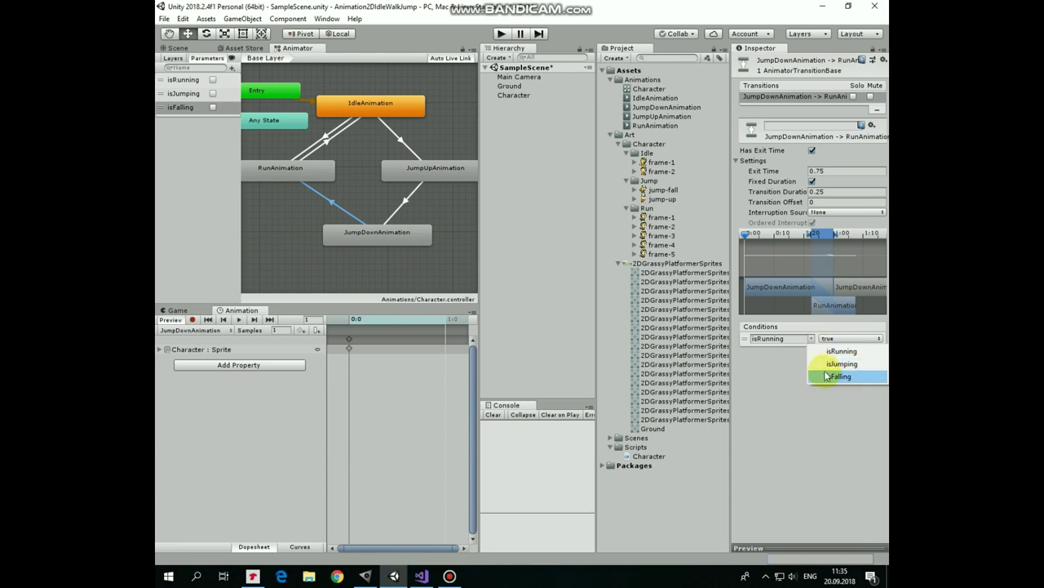
pyautogui.click(828, 376)
pyautogui.click(841, 338)
pyautogui.click(845, 351)
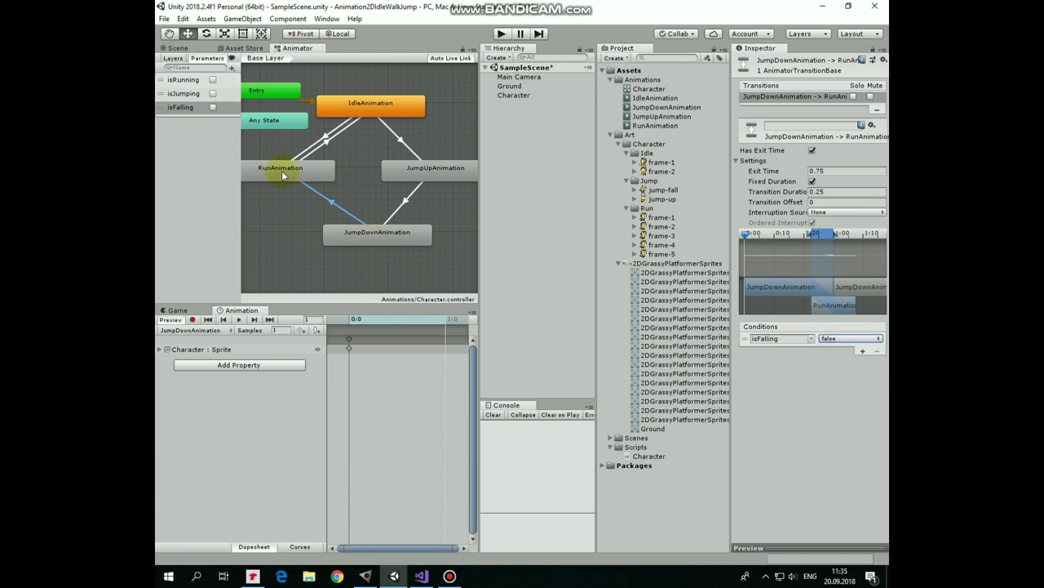
# Step: Create a transition from IdleAnimation to JumpDownAnimation with the condition isFalling set to true
pyautogui.rightClick(360, 104)
pyautogui.click(350, 106)
pyautogui.click(372, 238)
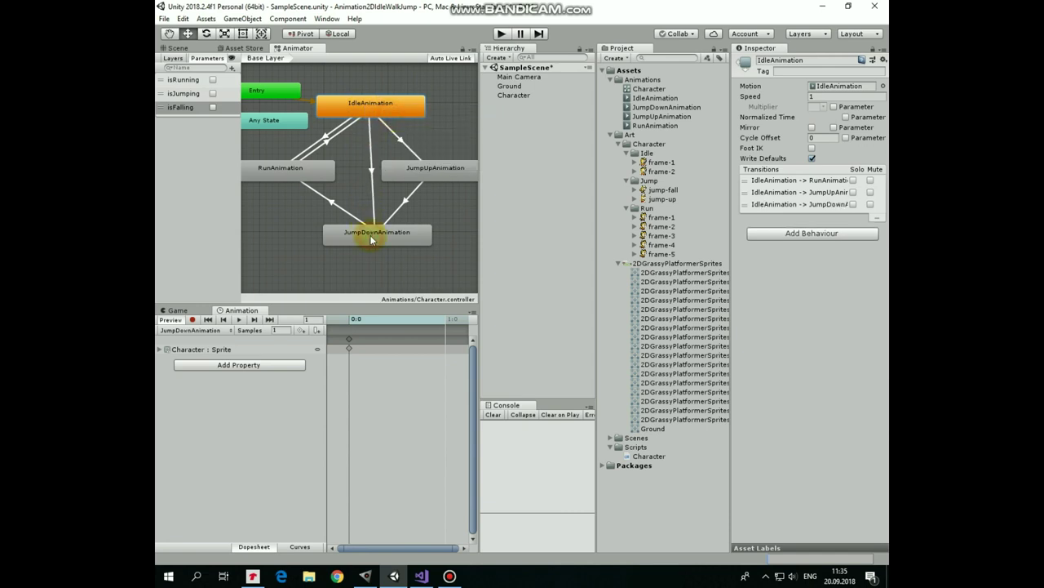
pyautogui.click(371, 170)
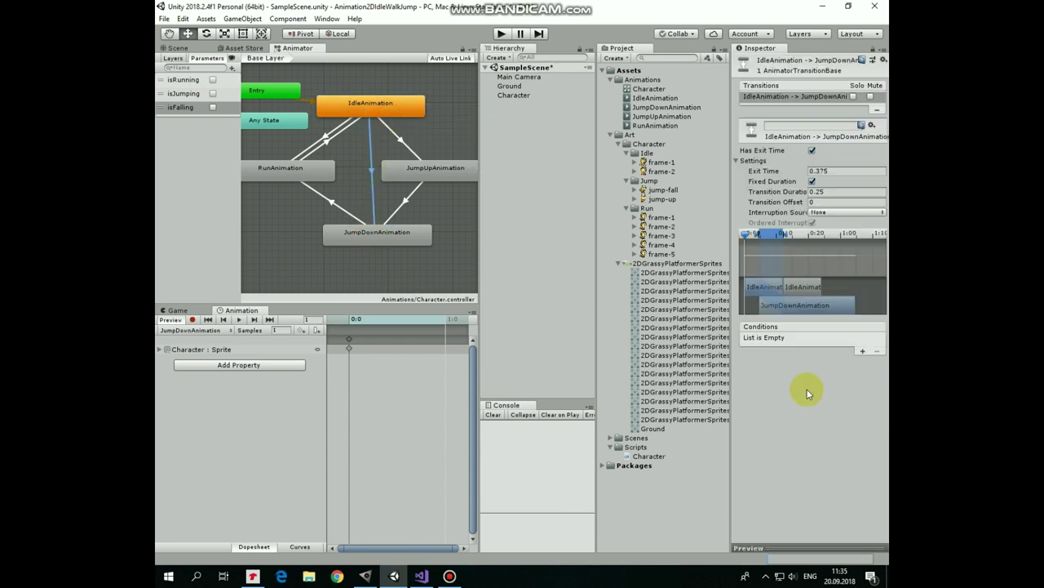
pyautogui.click(863, 351)
pyautogui.click(808, 338)
pyautogui.click(839, 376)
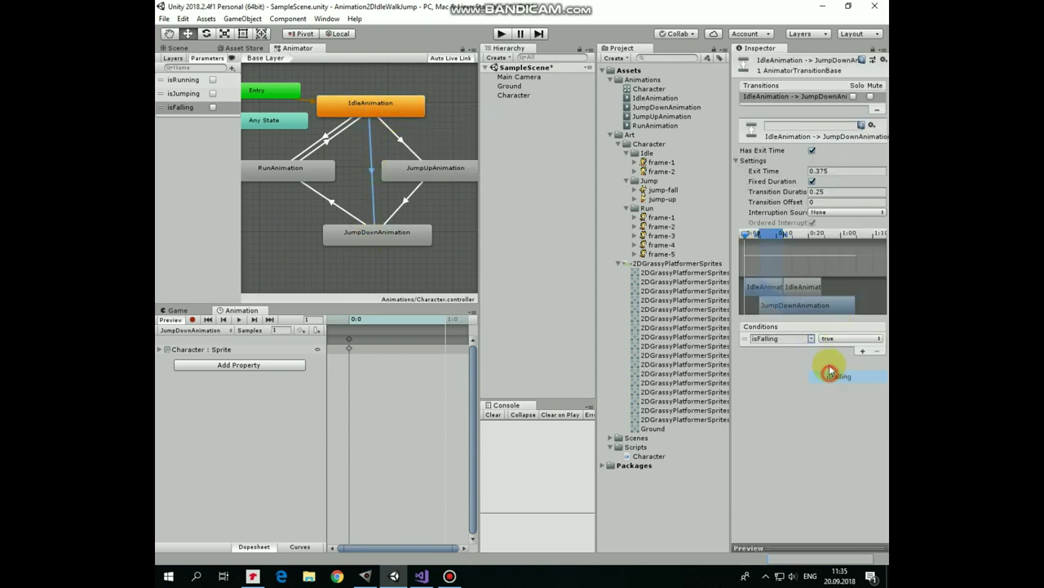
# Step: Create a transition from JumpDownAnimation back to IdleAnimation and shift the JumpUpAnimation state slightly outward from the transition lines
pyautogui.rightClick(382, 228)
pyautogui.click(395, 243)
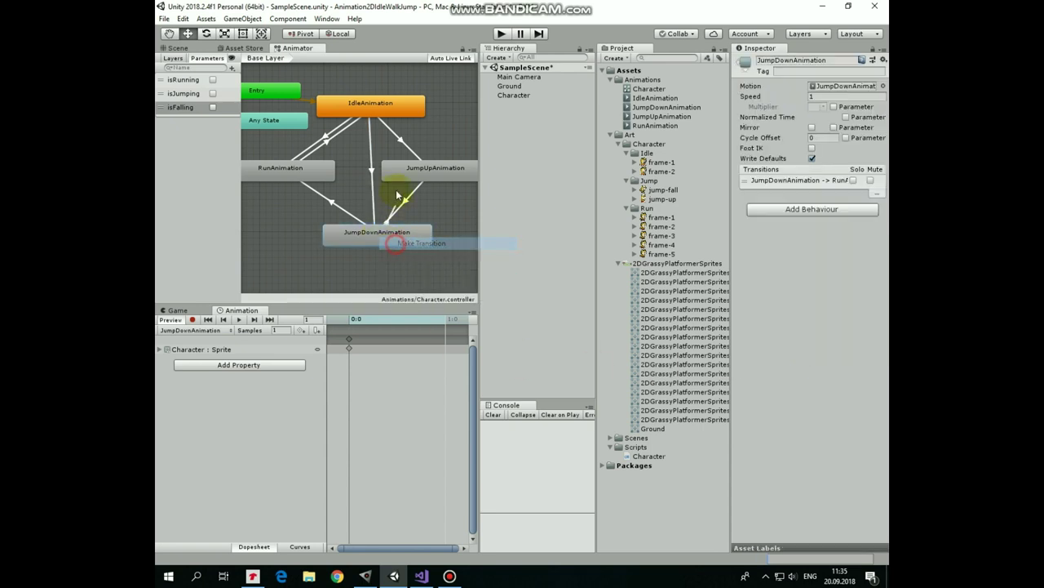
pyautogui.click(381, 107)
pyautogui.moveTo(396, 175); pyautogui.dragTo(403, 168)
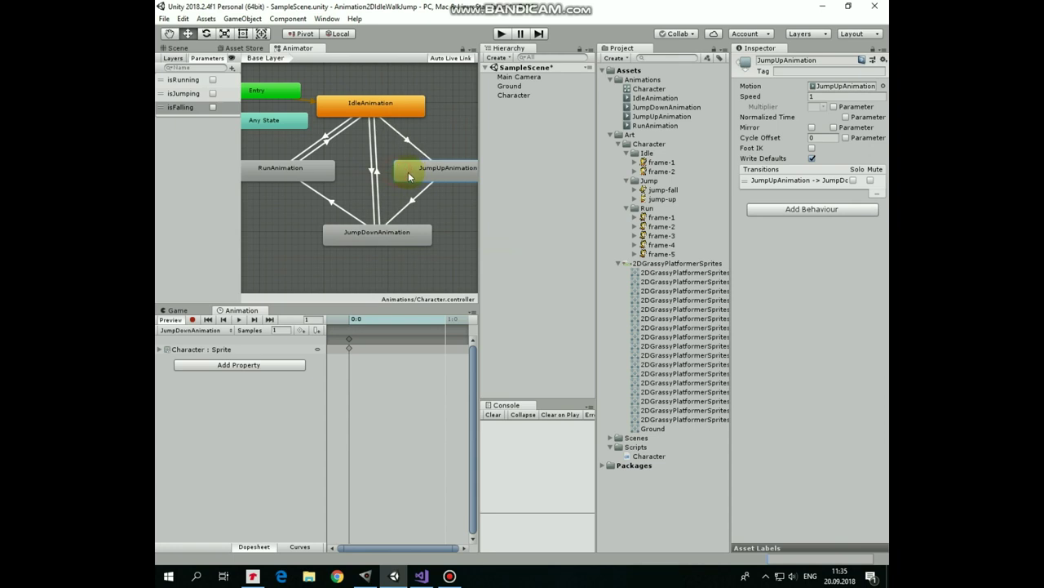
# Step: Give the JumpDownAnimation to IdleAnimation transition the condition isFalling set to false
pyautogui.click(374, 171)
pyautogui.click(863, 351)
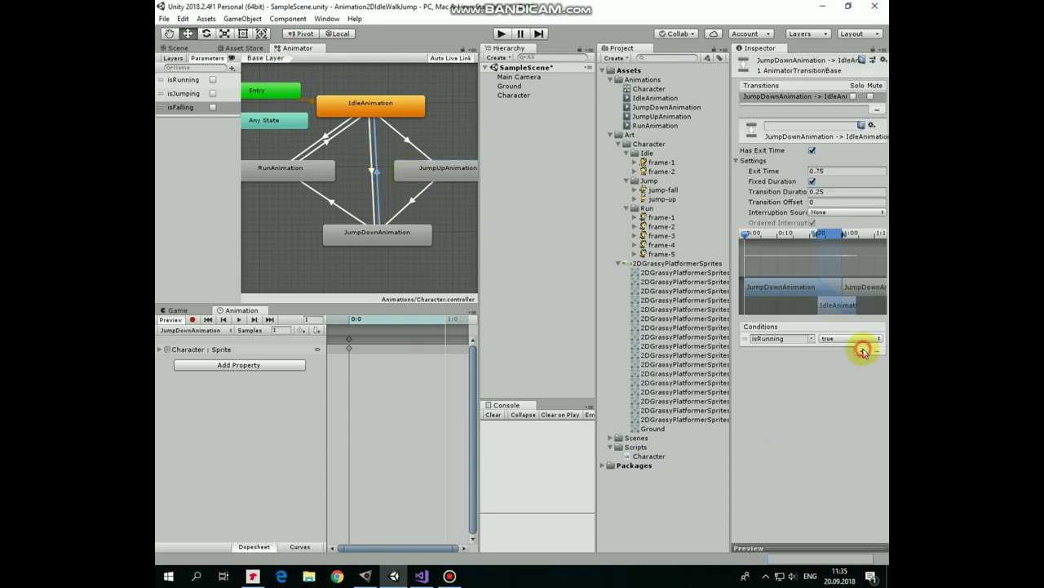
pyautogui.click(811, 338)
pyautogui.click(828, 375)
pyautogui.click(828, 339)
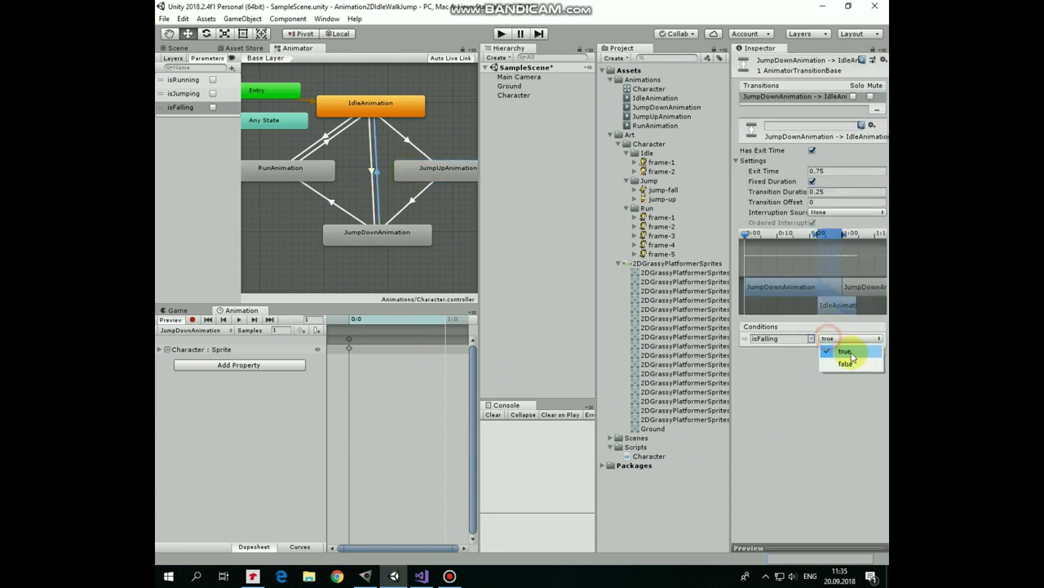
pyautogui.click(845, 359)
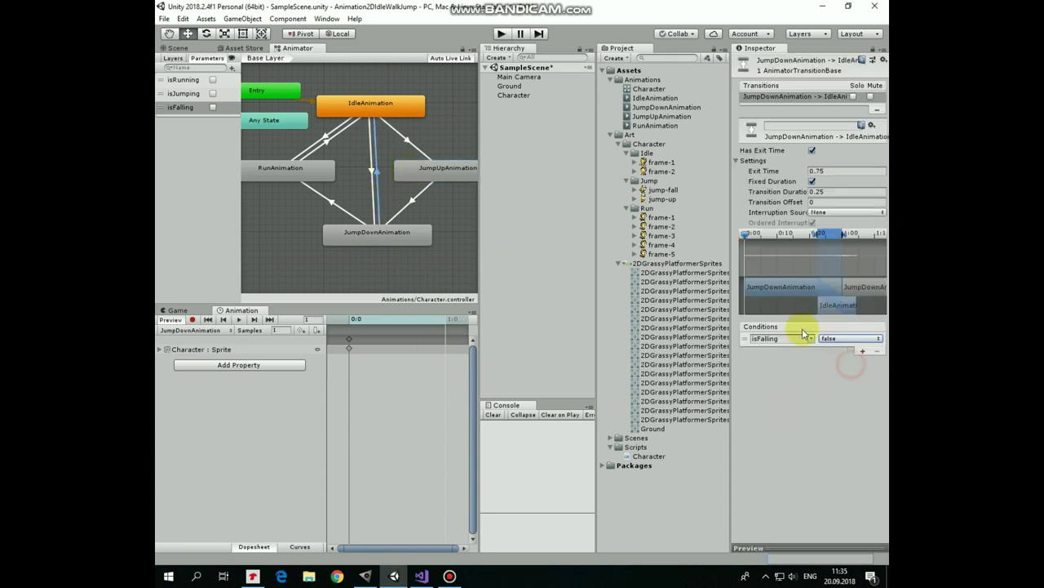
# Step: Create a transition from RunAnimation to JumpUpAnimation with the condition isJumping set to true
pyautogui.rightClick(294, 168)
pyautogui.click(333, 173)
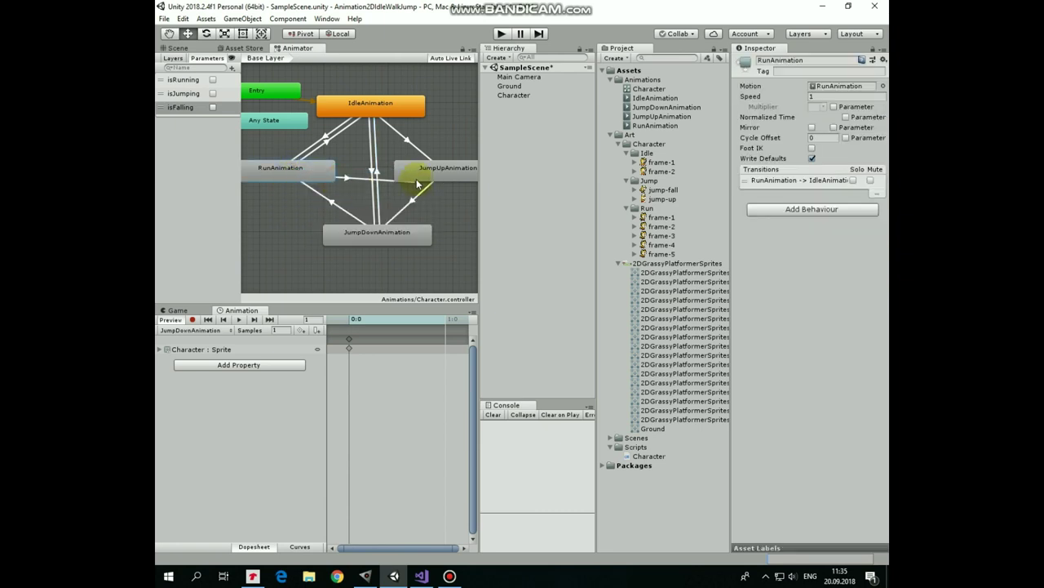
pyautogui.click(416, 181)
pyautogui.click(364, 175)
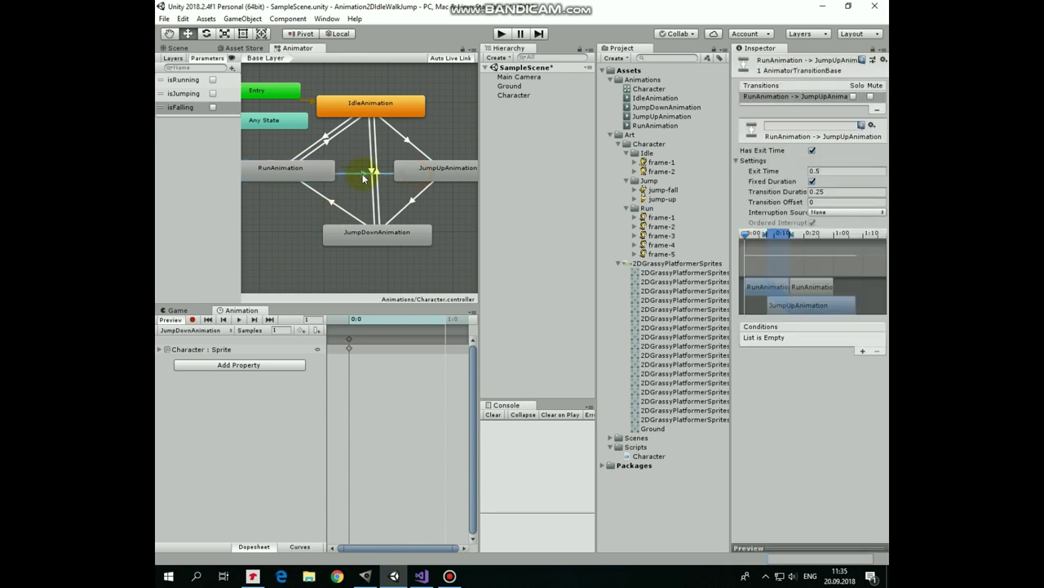
pyautogui.click(863, 351)
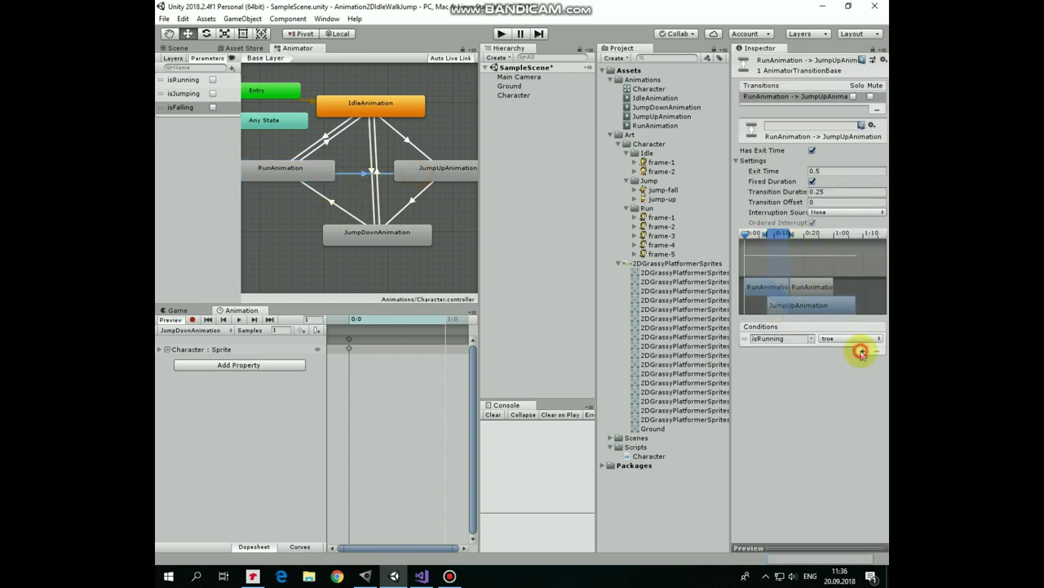
pyautogui.click(812, 338)
pyautogui.click(840, 364)
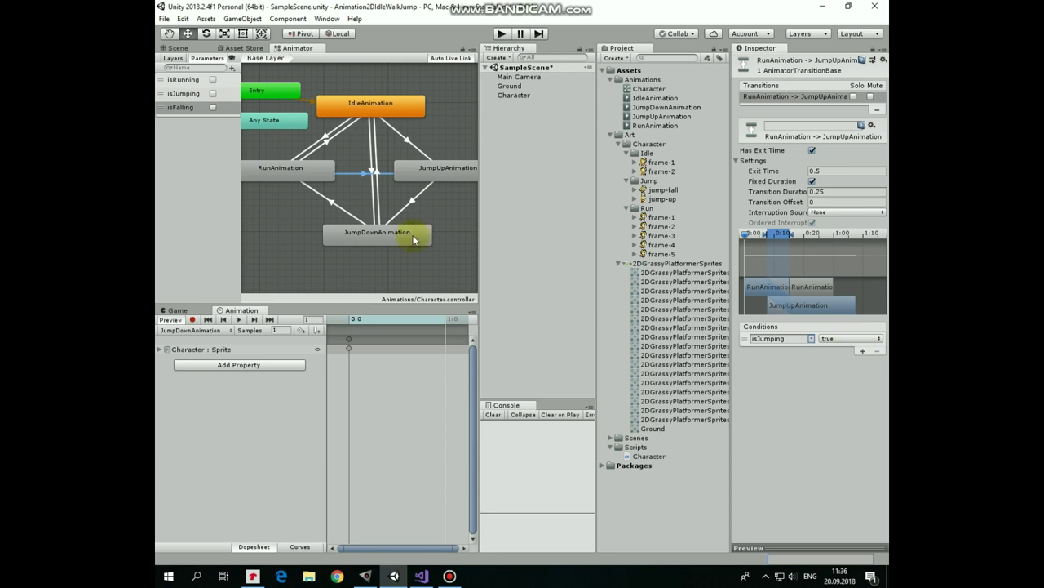
# Step: Turn off Has Exit Time and set Transition Duration to 0 for the RunAnimation to JumpUpAnimation transition
pyautogui.click(812, 150)
pyautogui.click(829, 191)
pyautogui.write('0')
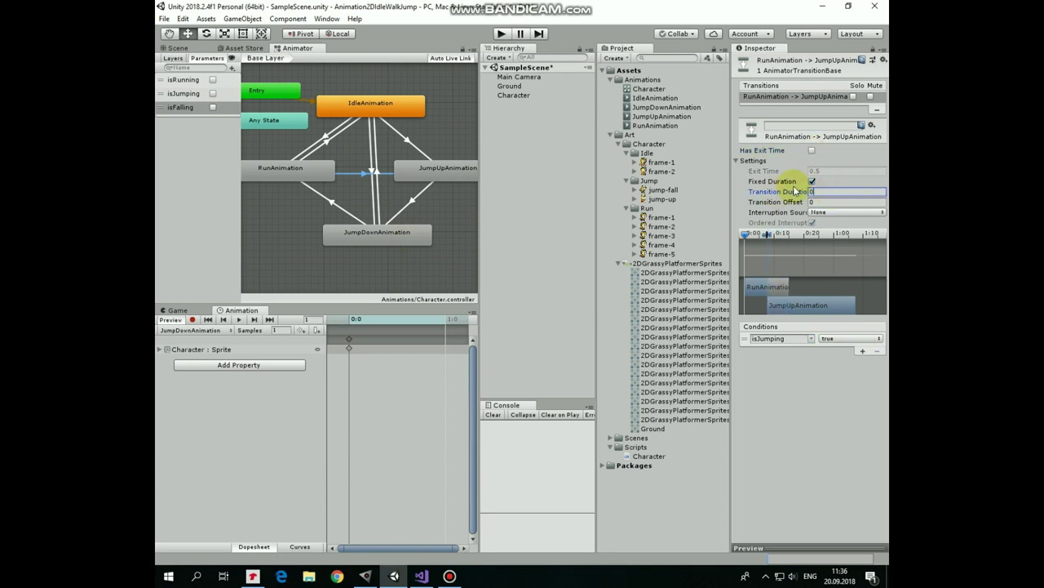
# Step: Turn off Has Exit Time for the JumpDownAnimation to RunAnimation and JumpUpAnimation to JumpDownAnimation transitions, giving the latter a Transition Duration of 0
pyautogui.click(331, 201)
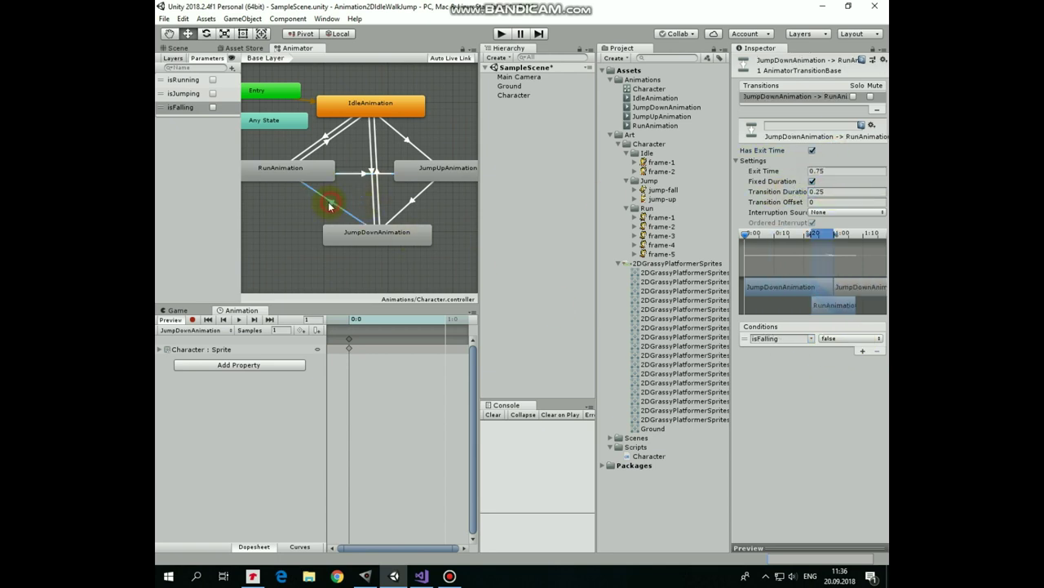
pyautogui.click(811, 150)
pyautogui.click(412, 202)
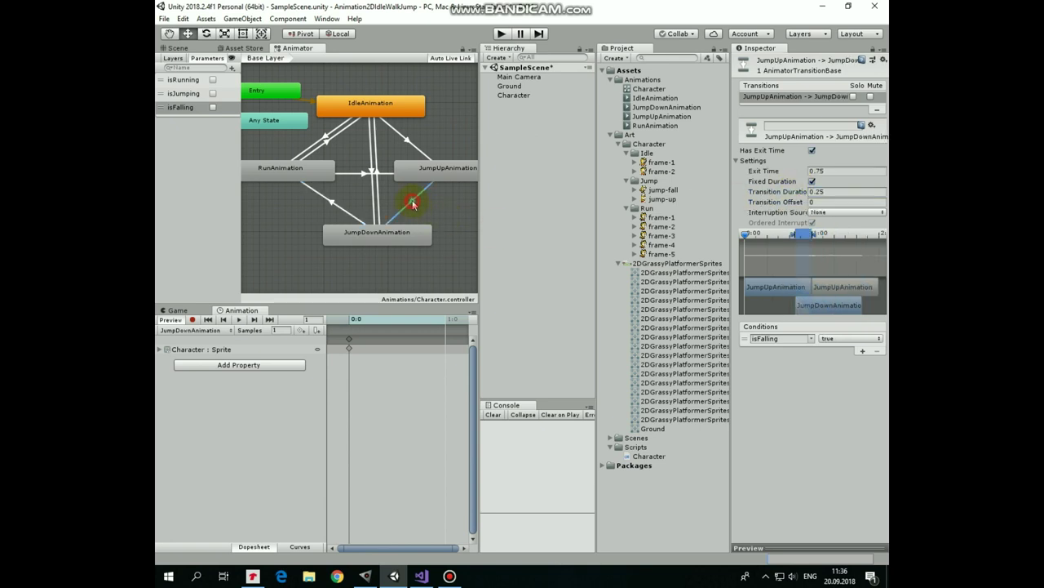
pyautogui.click(812, 150)
pyautogui.click(832, 191)
pyautogui.write('0')
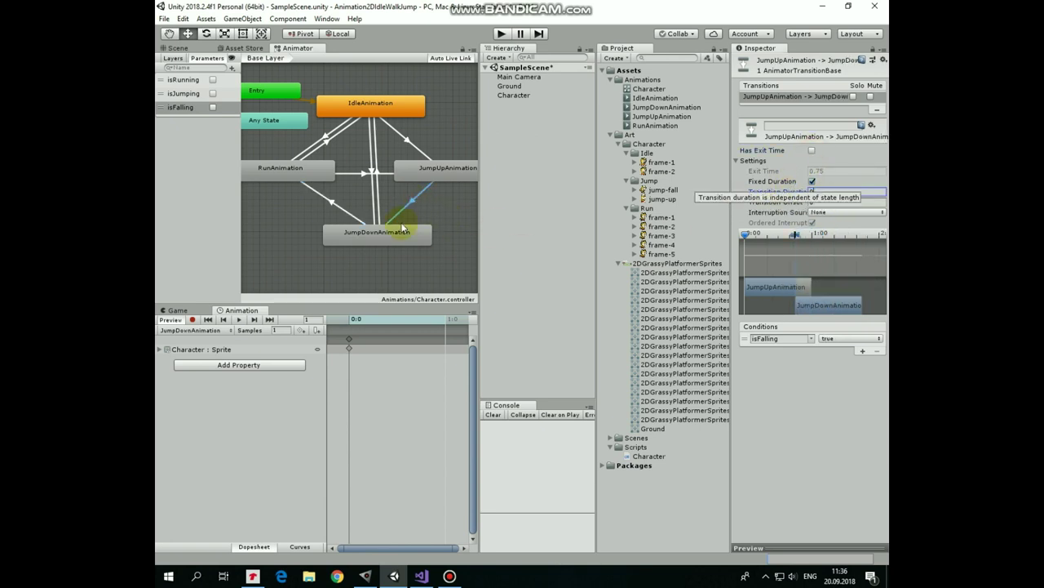
# Step: Turn off Has Exit Time for both transitions between IdleAnimation and JumpDownAnimation, then check the RunAnimation to IdleAnimation settings
pyautogui.click(377, 173)
pyautogui.click(812, 150)
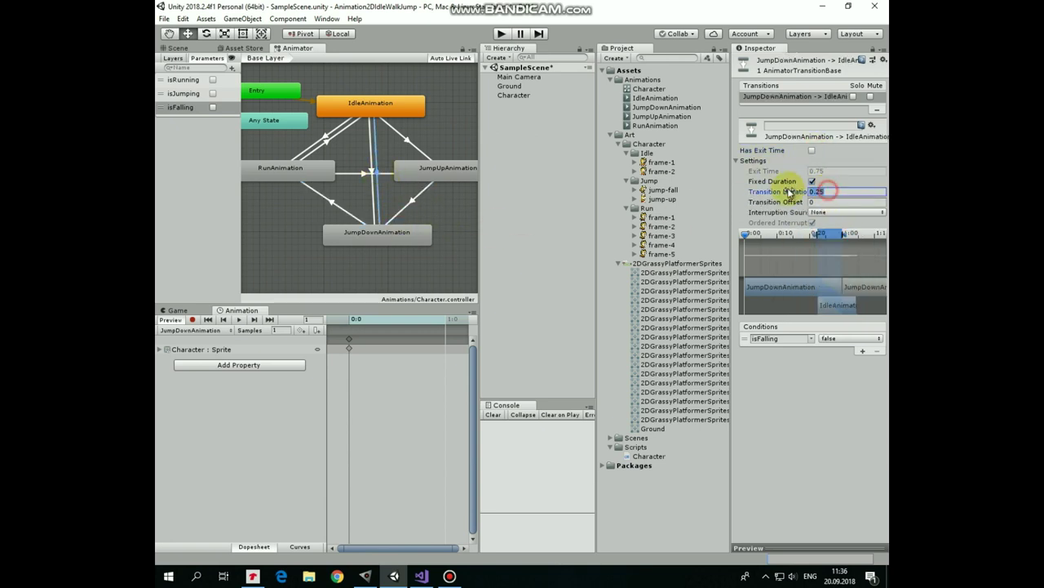
pyautogui.moveTo(788, 191); pyautogui.dragTo(476, 211)
pyautogui.click(372, 171)
pyautogui.click(812, 150)
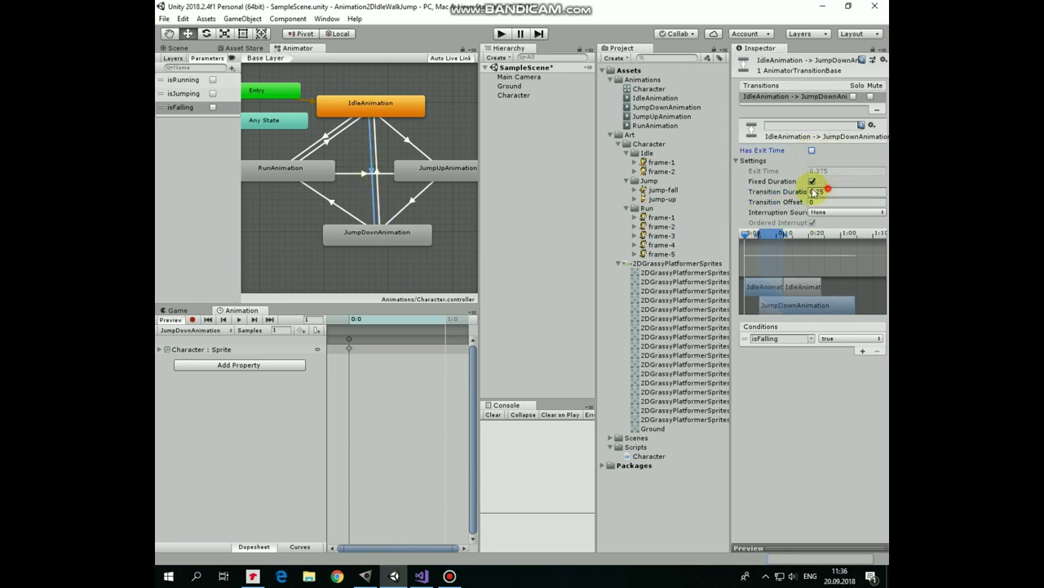
pyautogui.click(328, 139)
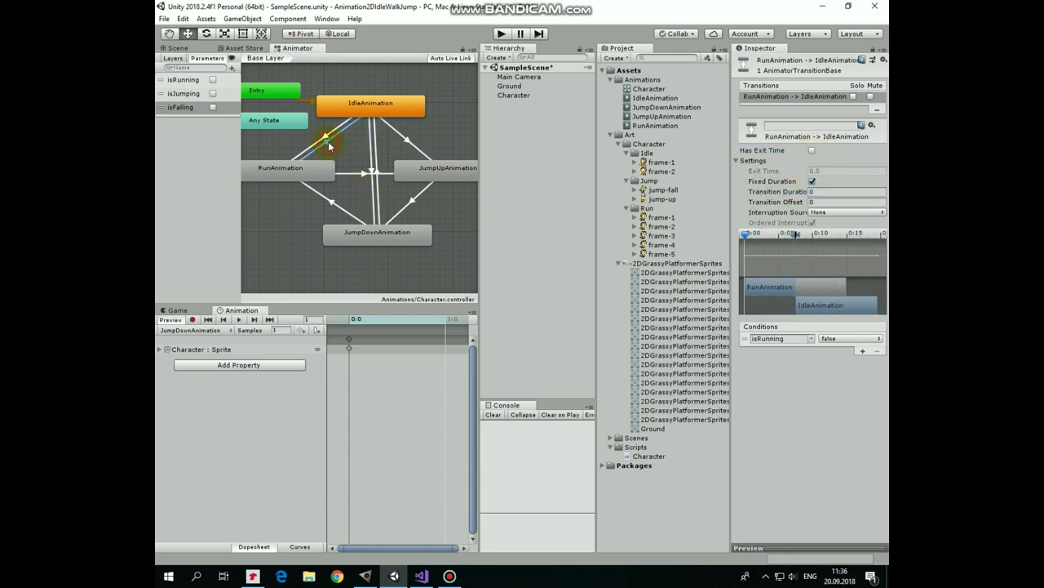
# Step: Bring back the Scene and Game views and select the Character object to show its components
pyautogui.click(177, 47)
pyautogui.click(176, 310)
pyautogui.click(513, 96)
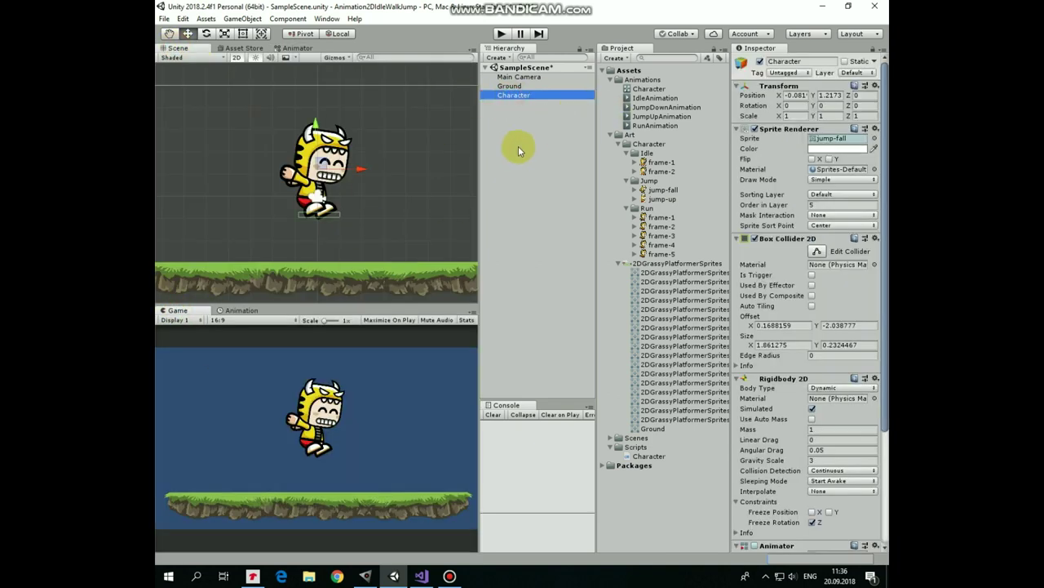
# Step: Switch to Visual Studio and examine the Character script's movement, jump, animator parameter and facing-direction code
pyautogui.click(649, 457)
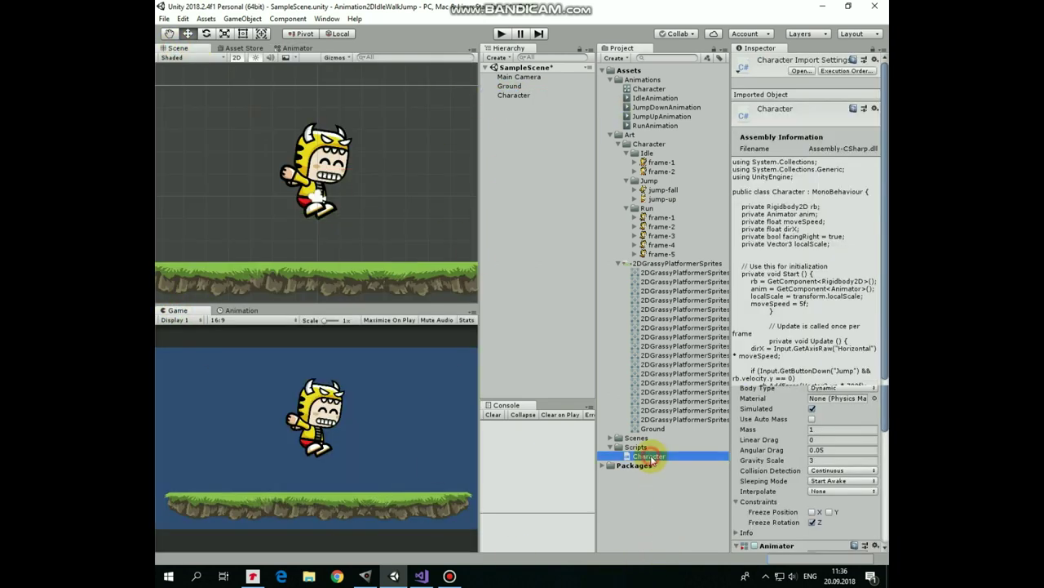
pyautogui.click(421, 577)
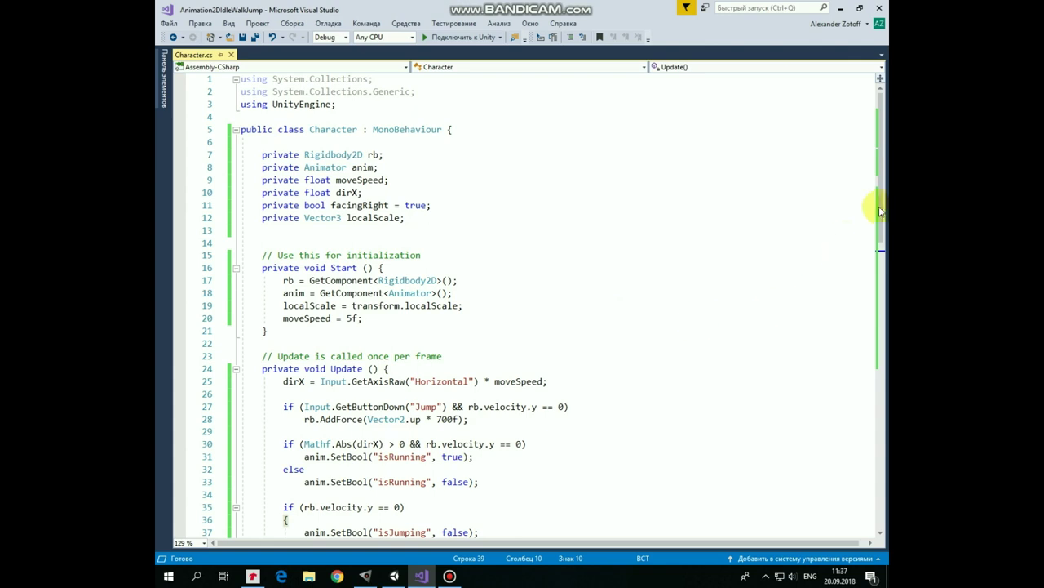
pyautogui.moveTo(879, 217); pyautogui.dragTo(880, 280)
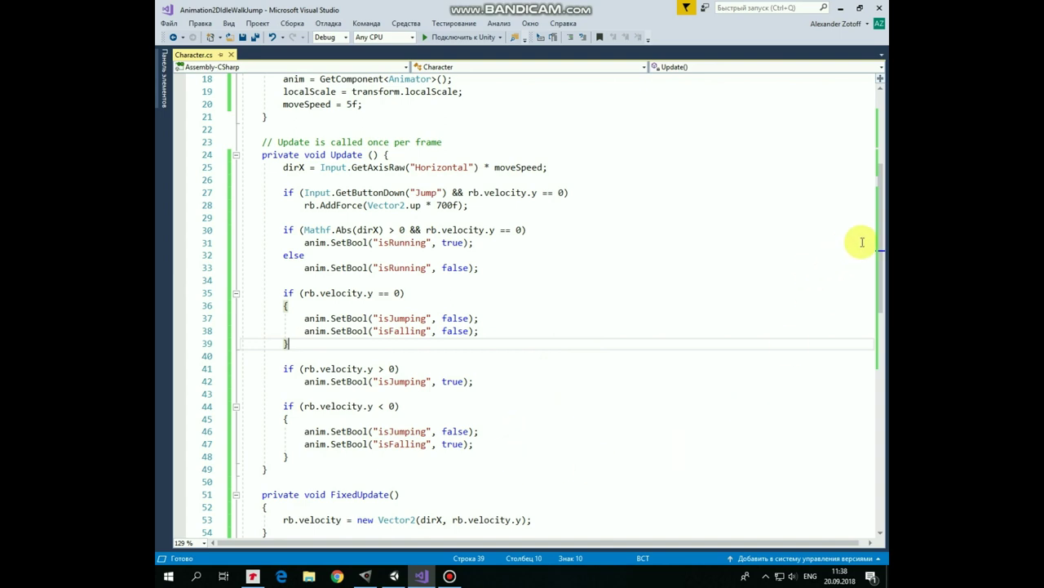
pyautogui.moveTo(882, 229); pyautogui.dragTo(882, 298)
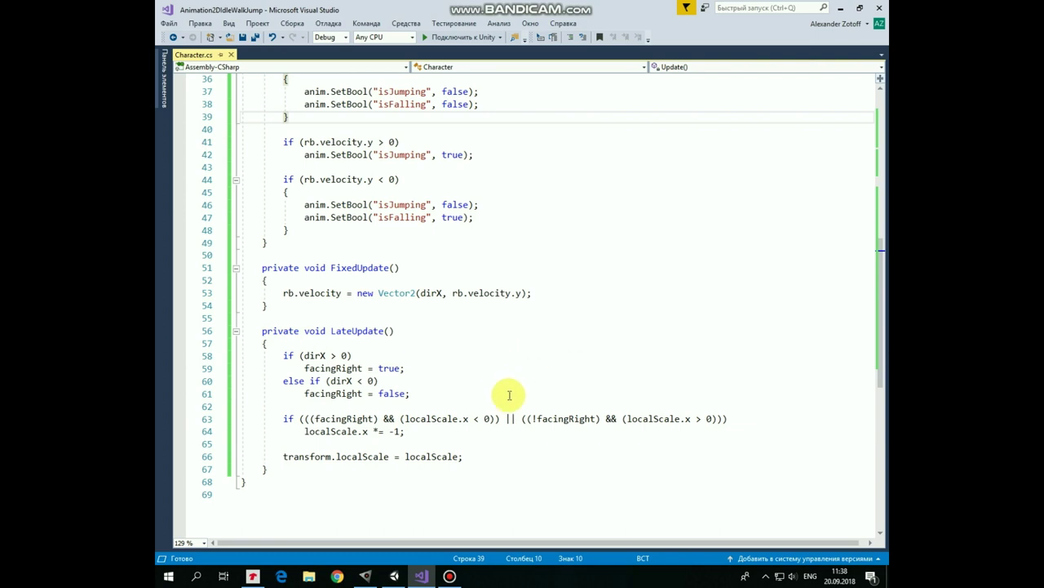
pyautogui.scroll(12, 710, 322)
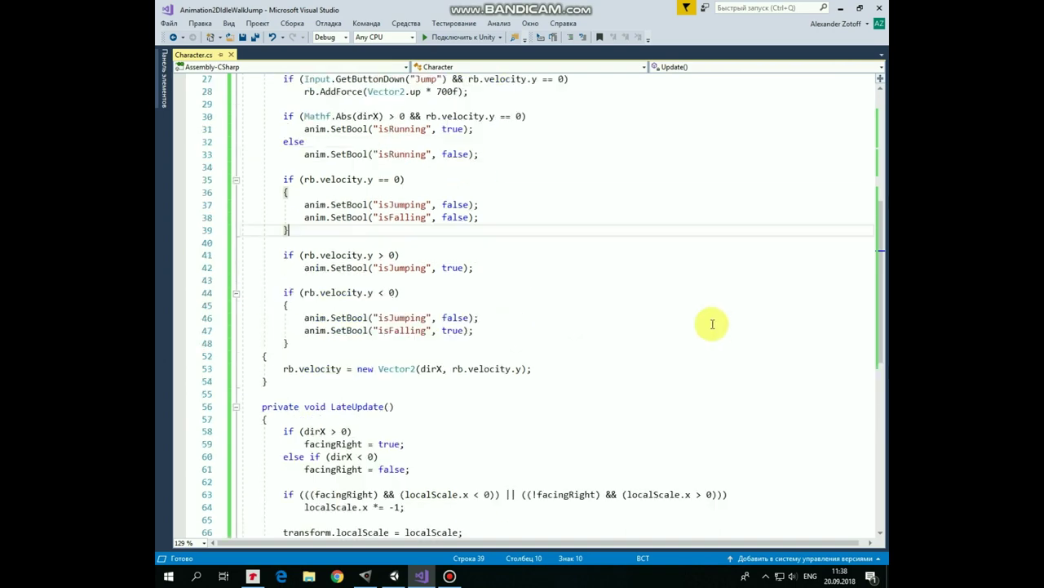
# Step: Return to Unity and attach the Character script to the Character object
pyautogui.click(841, 8)
pyautogui.moveTo(647, 456); pyautogui.dragTo(517, 99)
pyautogui.scroll(-5, 779, 398)
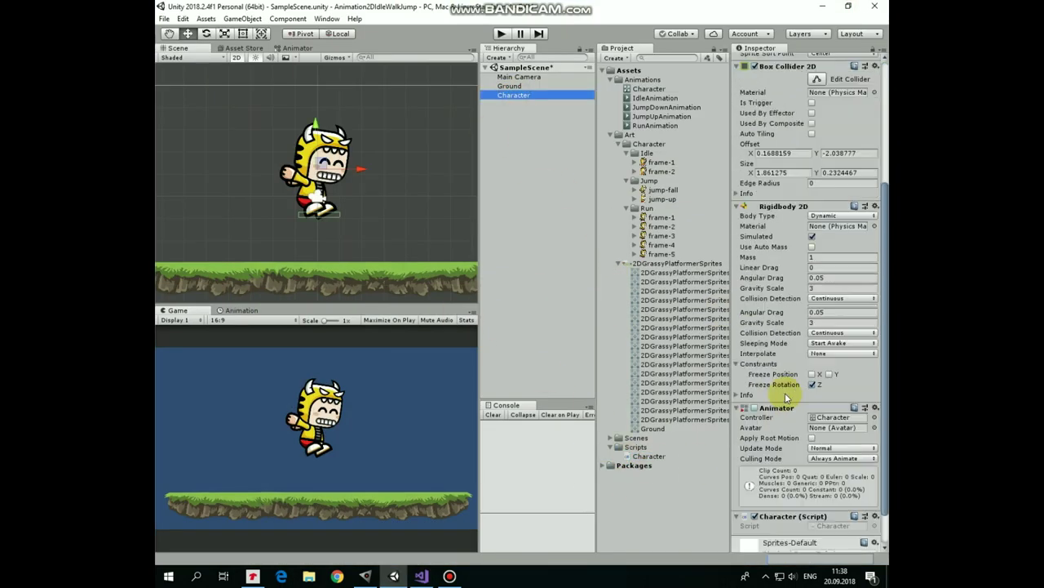
# Step: Run the game and test the character's running in both directions and jumping on the ground platform
pyautogui.click(501, 33)
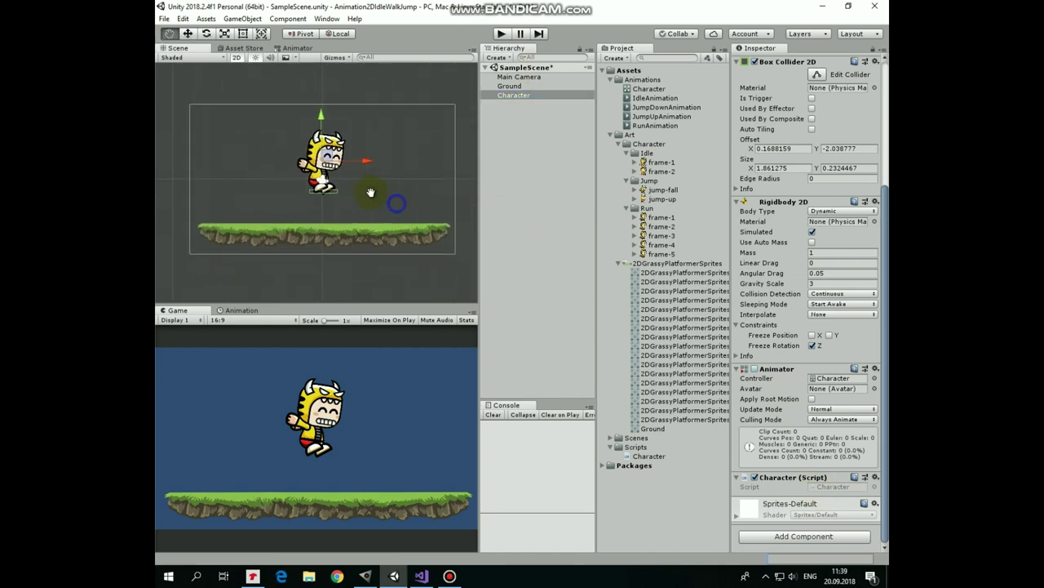
pyautogui.press('Left')
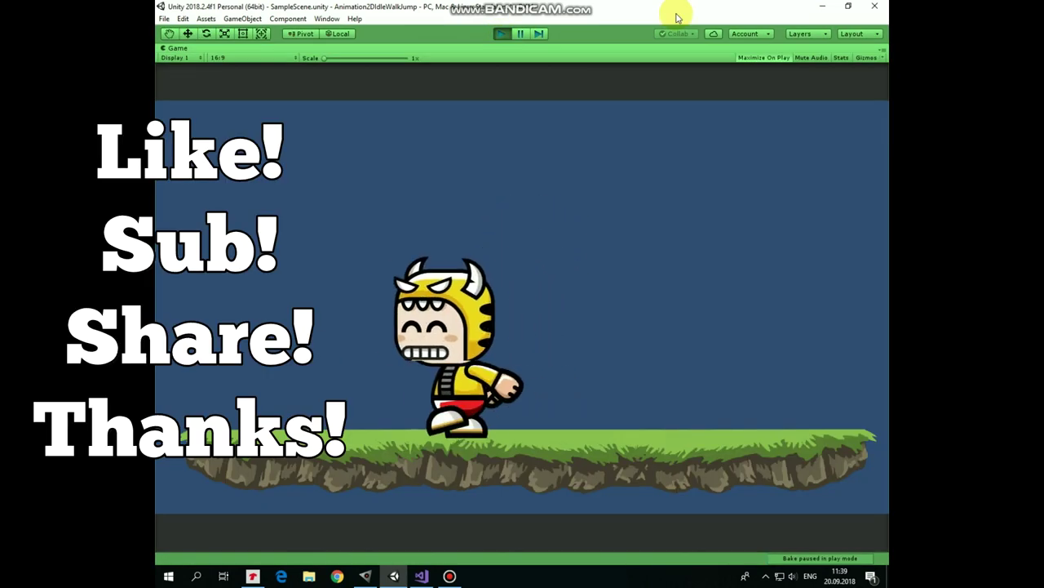
pyautogui.press('Right')
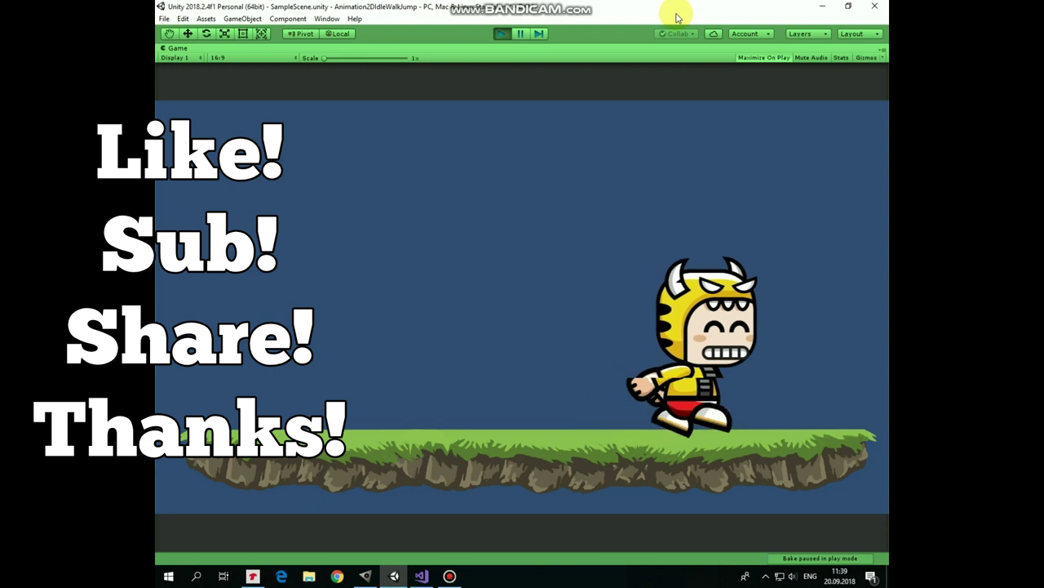
pyautogui.press('Left')
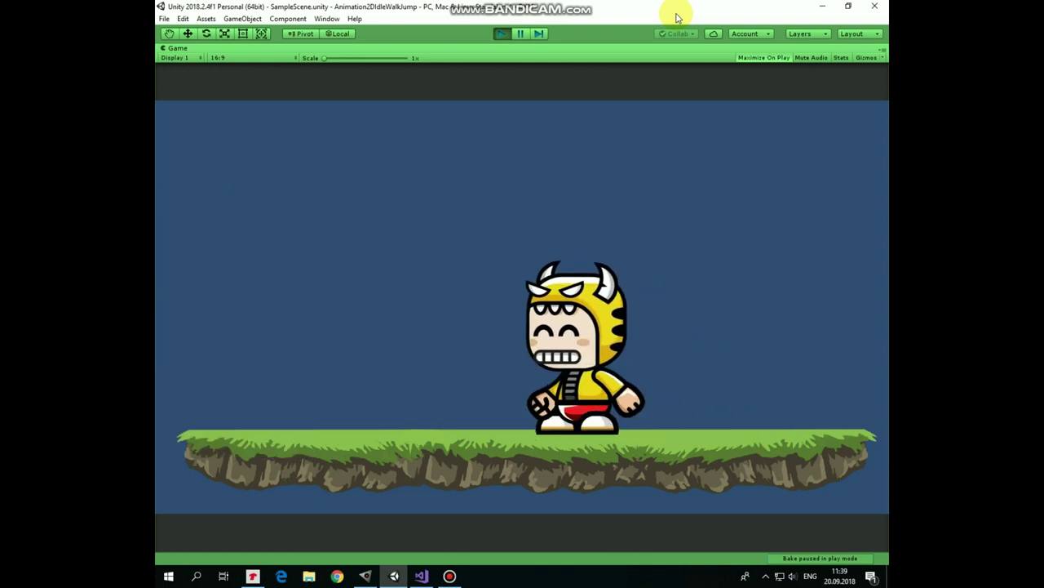
pyautogui.press('space')
pyautogui.press('Left')
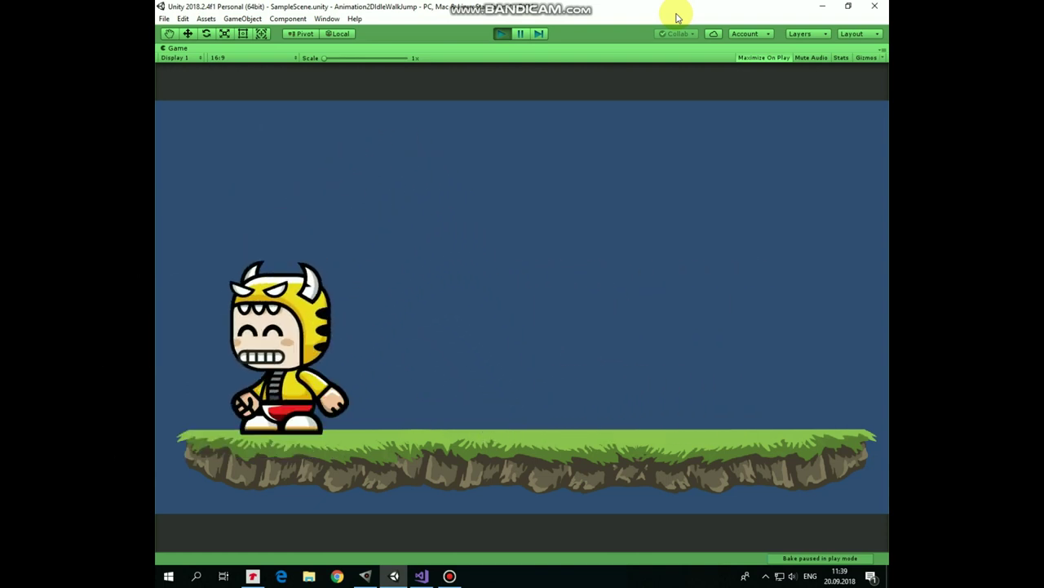